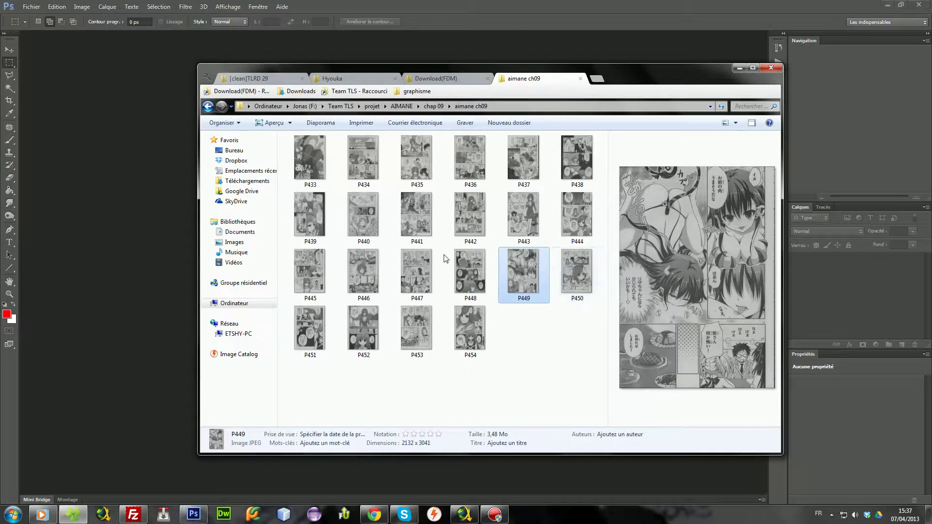
Preview the scanned page P448 in the aimane ch09 folder at full size, and close the viewer.
click(417, 272)
double_click(484, 260)
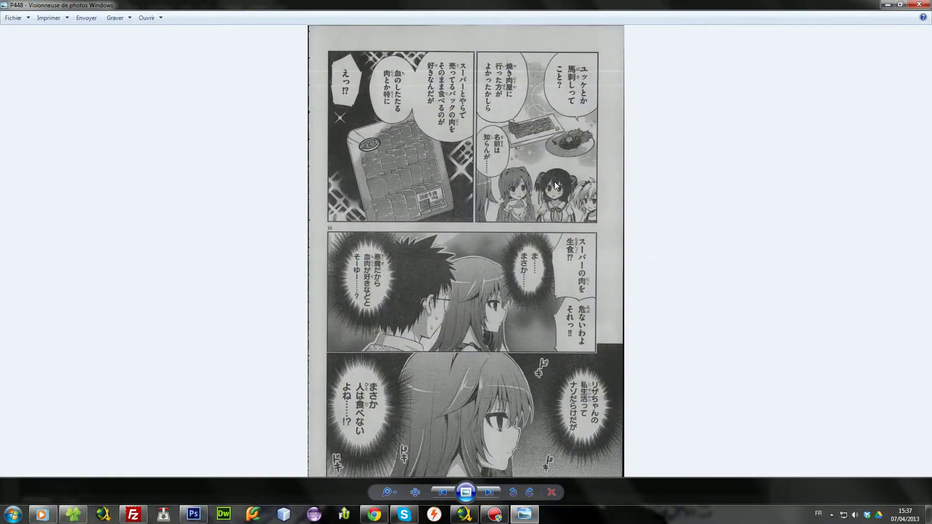
click(914, 7)
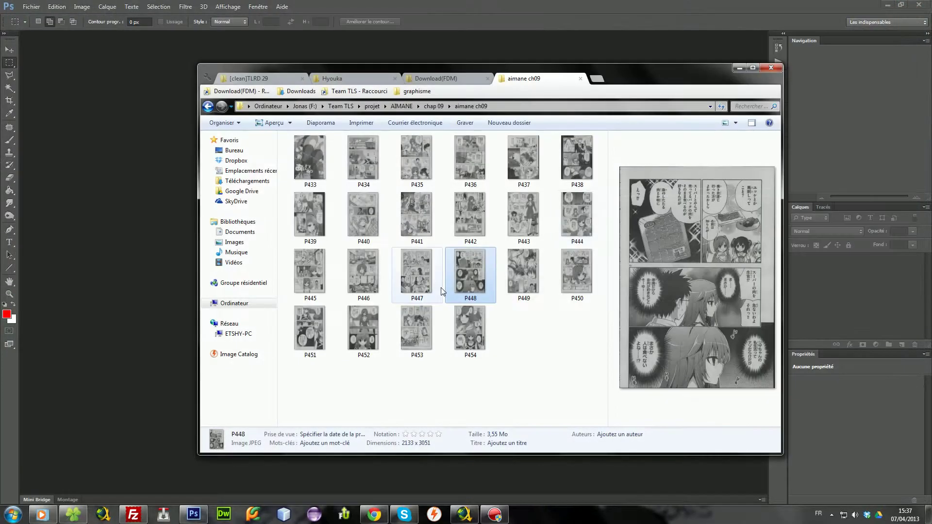
Open the scanned page P448 with Adobe Photoshop CS6.
right_click(451, 261)
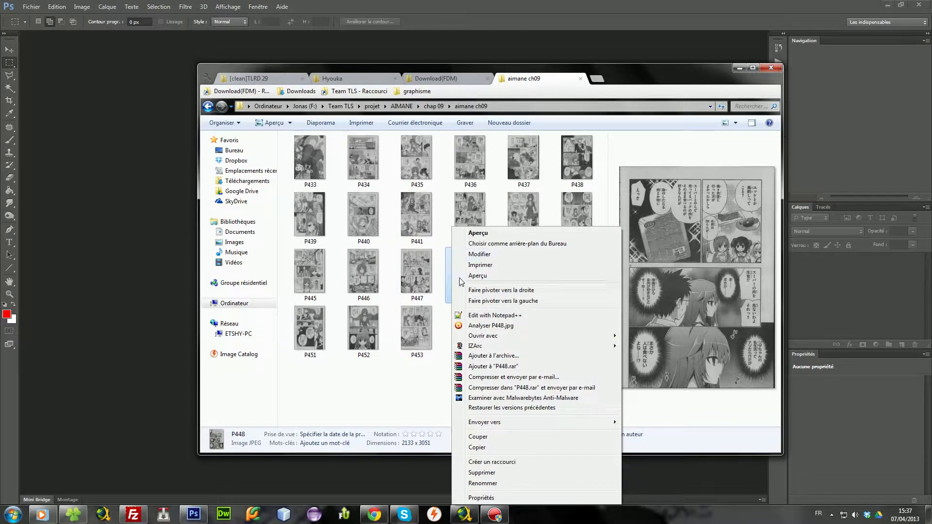
mouse_move(495, 335)
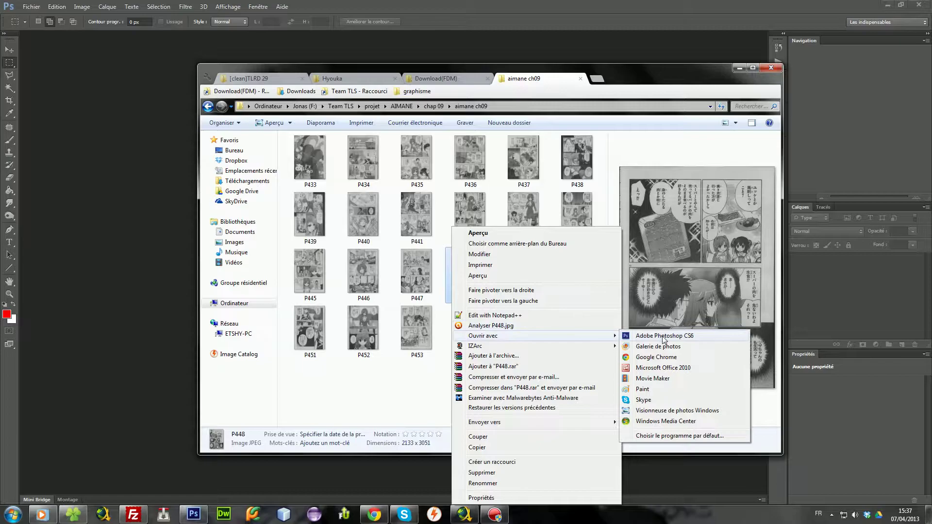
click(664, 337)
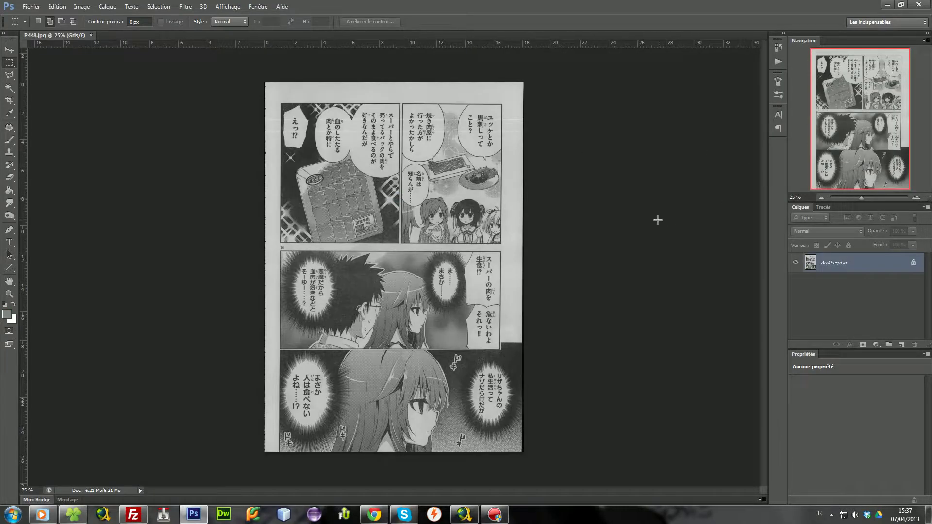
Run the "1er action (foncé)" script from the Clean2 set on the page and dismiss the save error.
click(778, 62)
scroll(700, 137, up, 7)
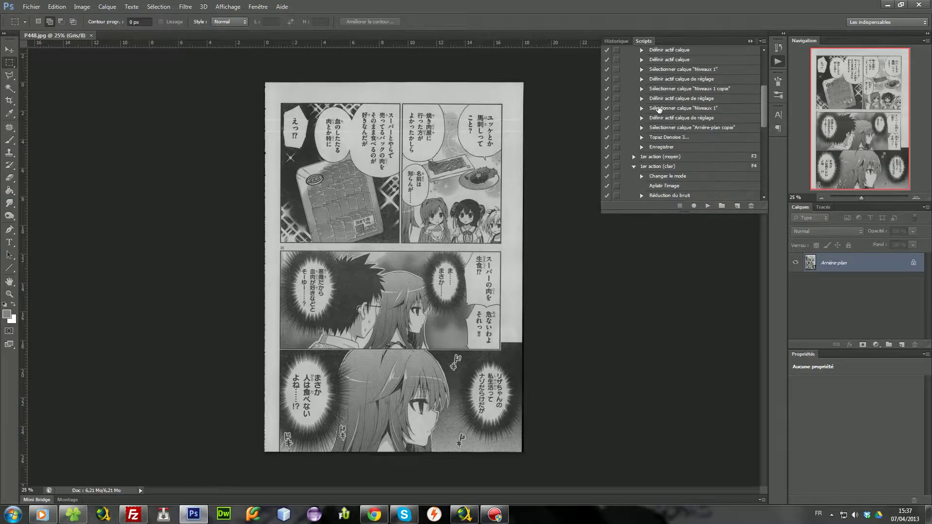
scroll(632, 125, up, 5)
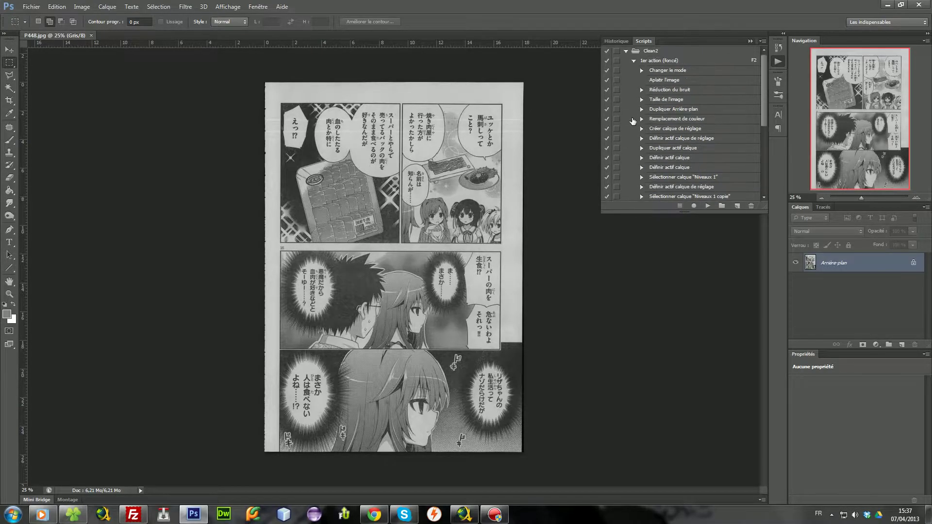
click(634, 61)
click(653, 62)
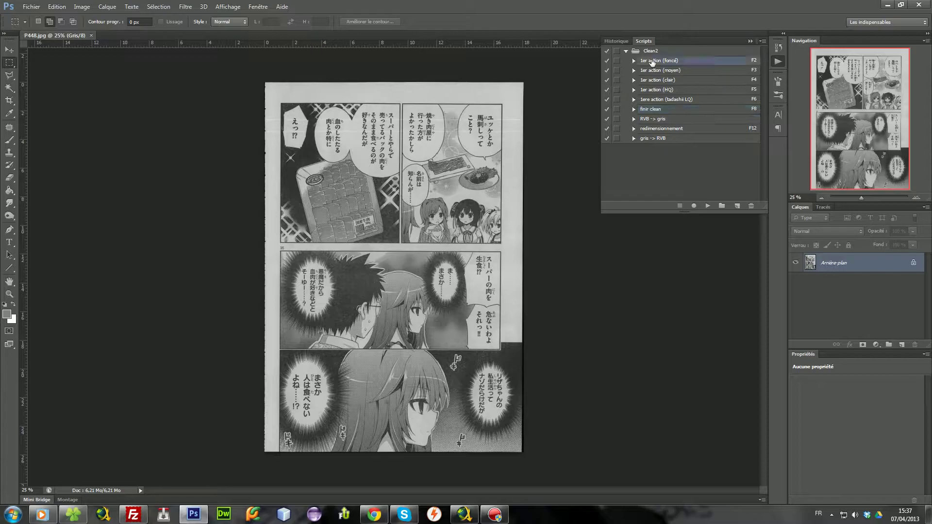
click(708, 206)
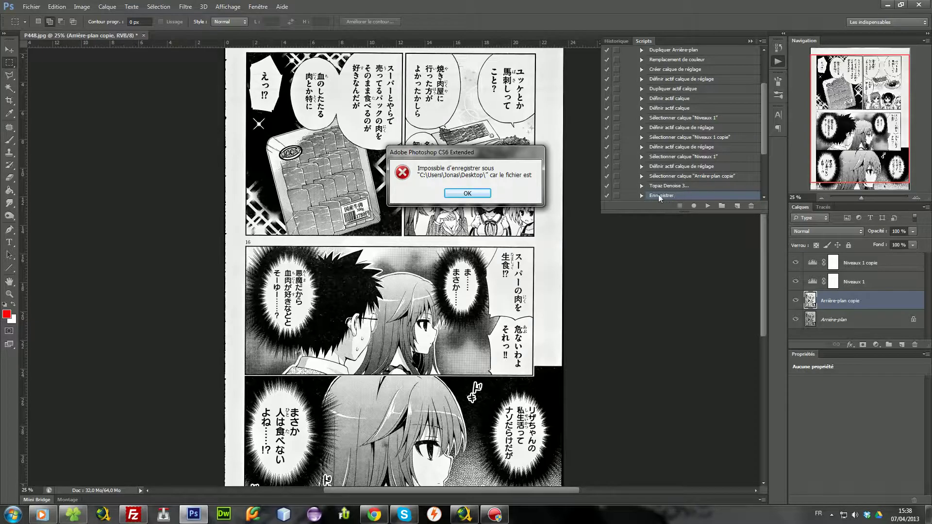
click(468, 194)
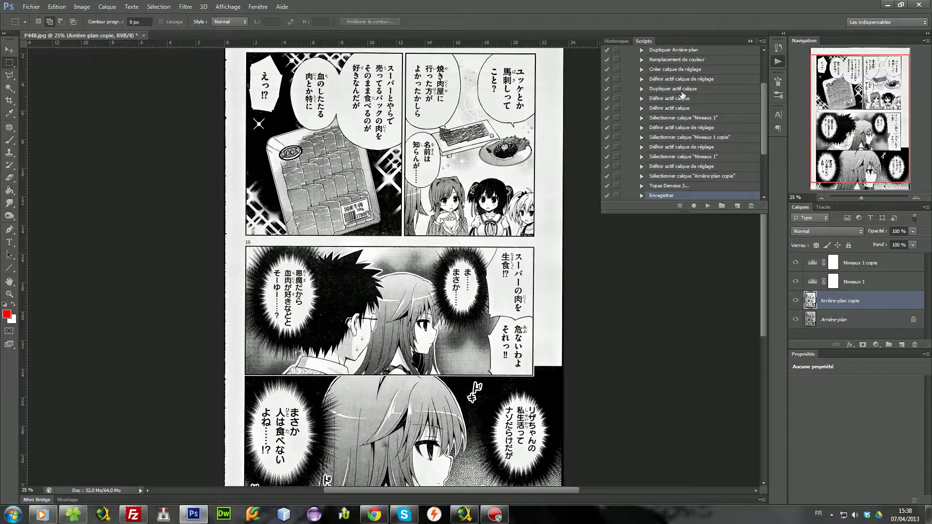
click(750, 42)
click(778, 61)
click(750, 41)
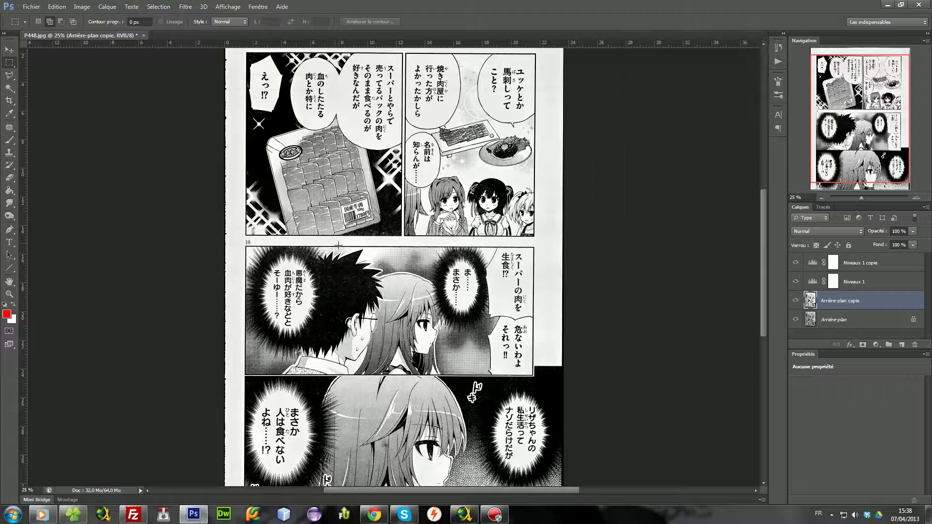
Measure the tilt of the page with the Ruler tool along the left border of the comic panels, from top to bottom.
scroll(264, 183, left, 2)
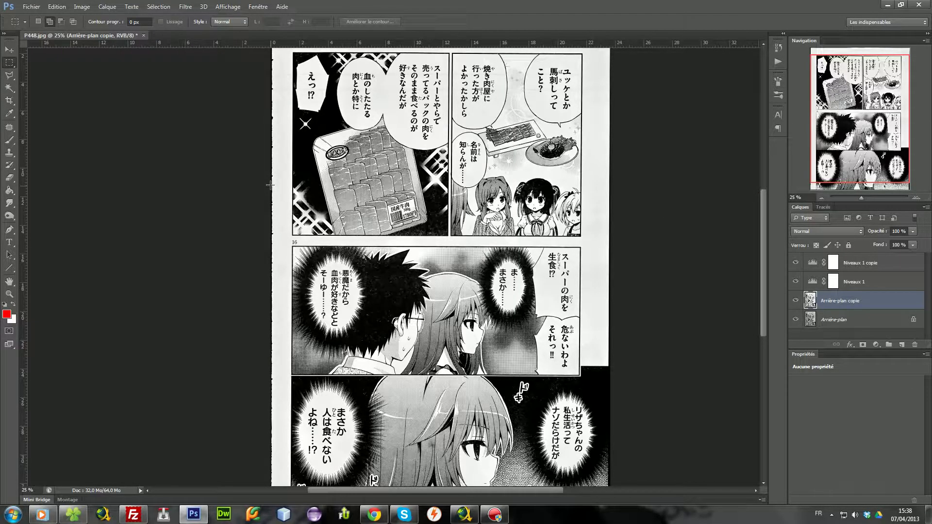
scroll(282, 194, down, 2)
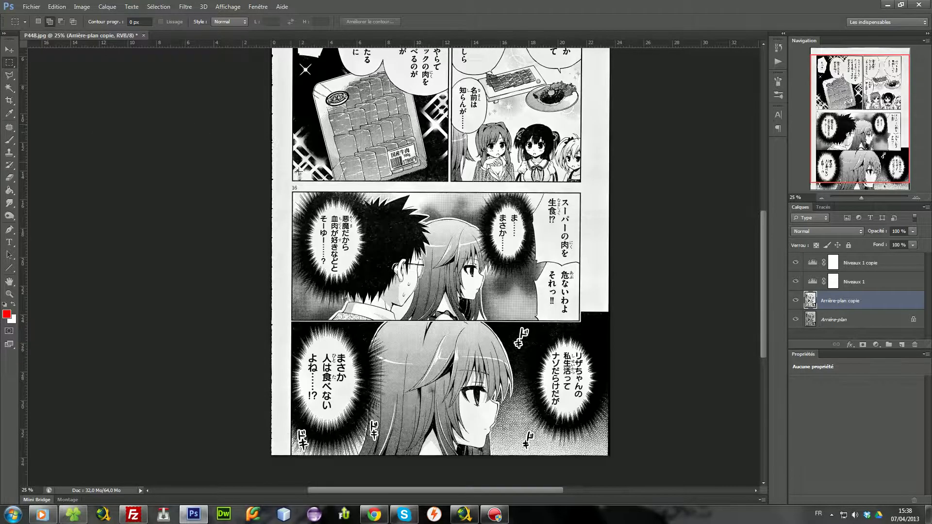
scroll(356, 286, up, 3)
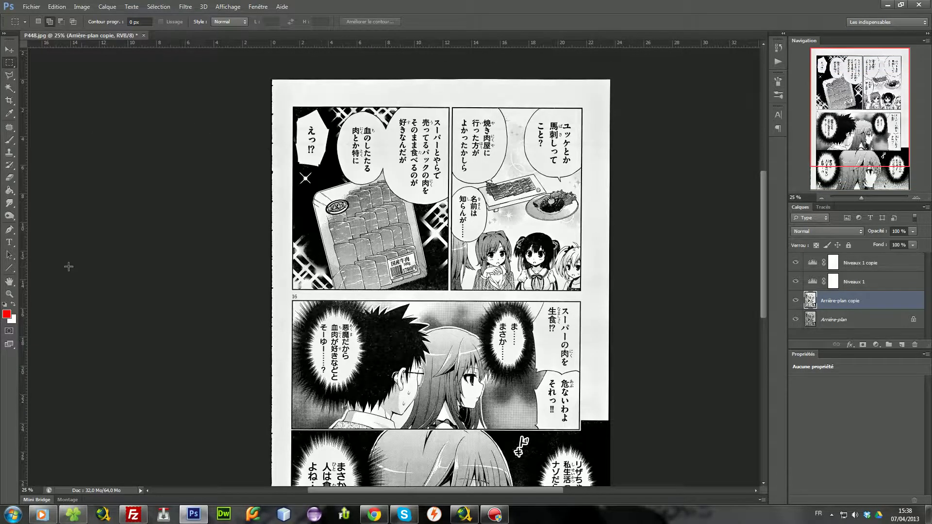
click(11, 114)
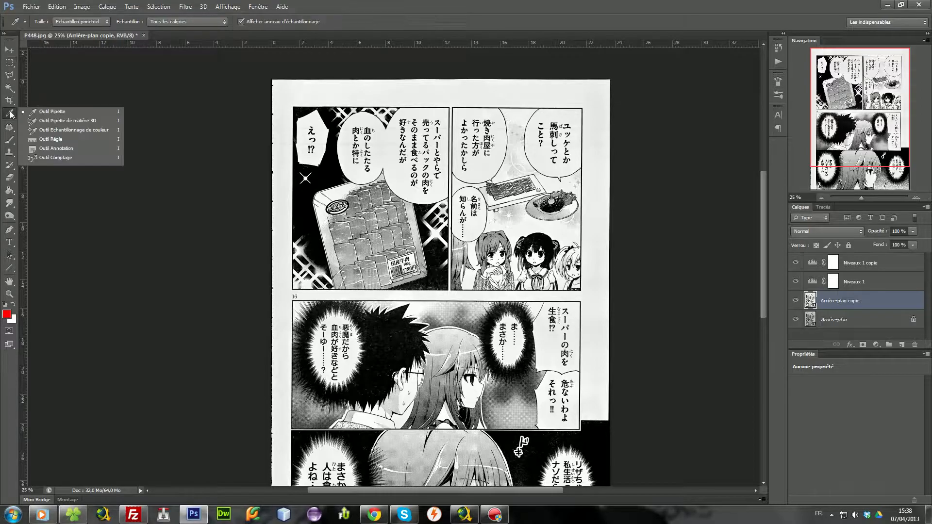
click(52, 139)
scroll(272, 73, up, 3)
scroll(321, 155, up, 2)
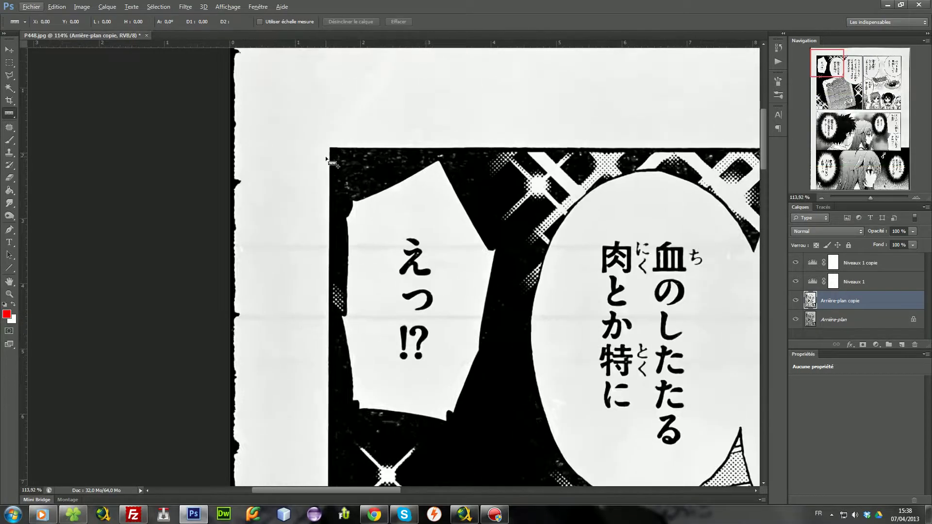
drag(335, 157, 321, 221)
scroll(347, 150, down, 3)
scroll(349, 151, down, 2)
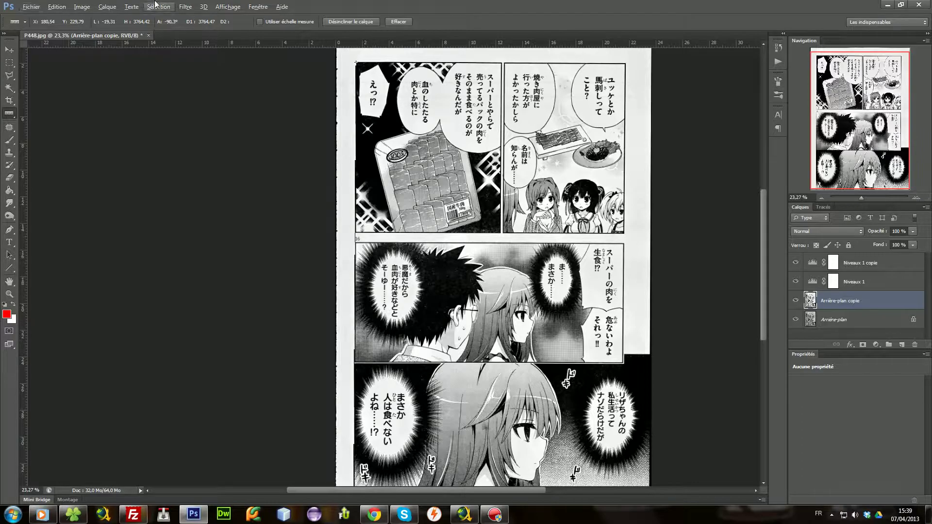
Straighten the page by rotating the canvas 0,29° counterclockwise, using the measured angle.
click(81, 6)
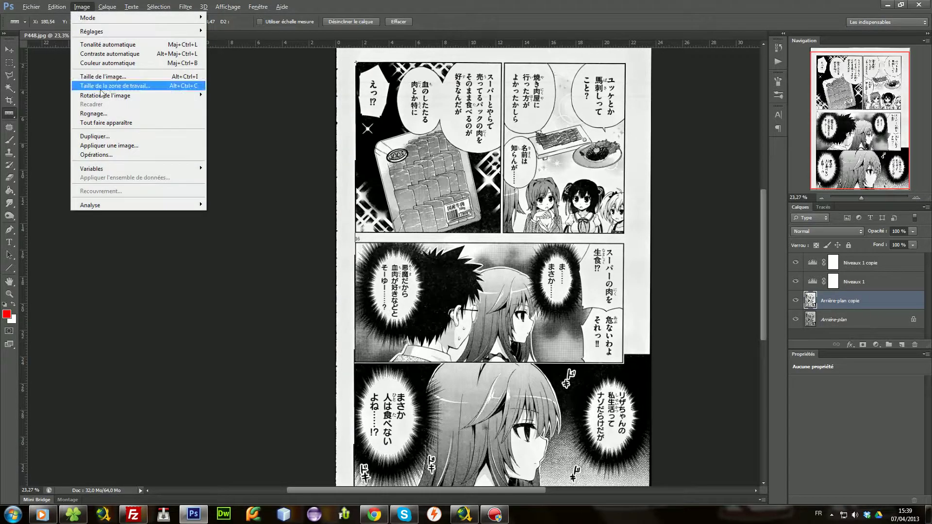
mouse_move(170, 96)
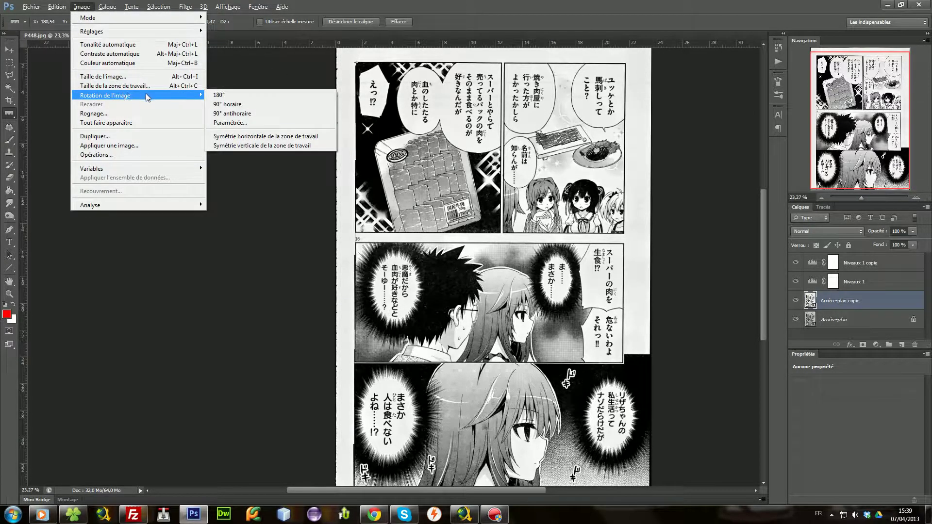
click(248, 121)
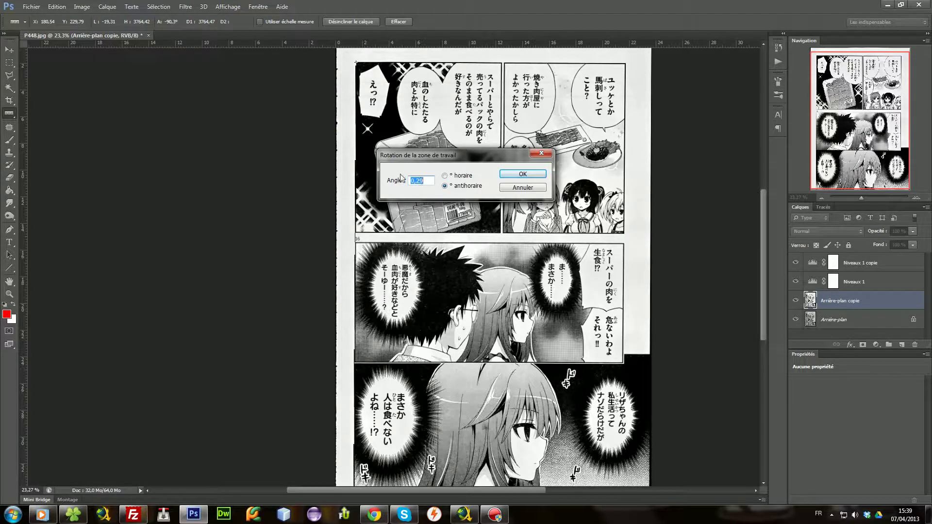
click(522, 175)
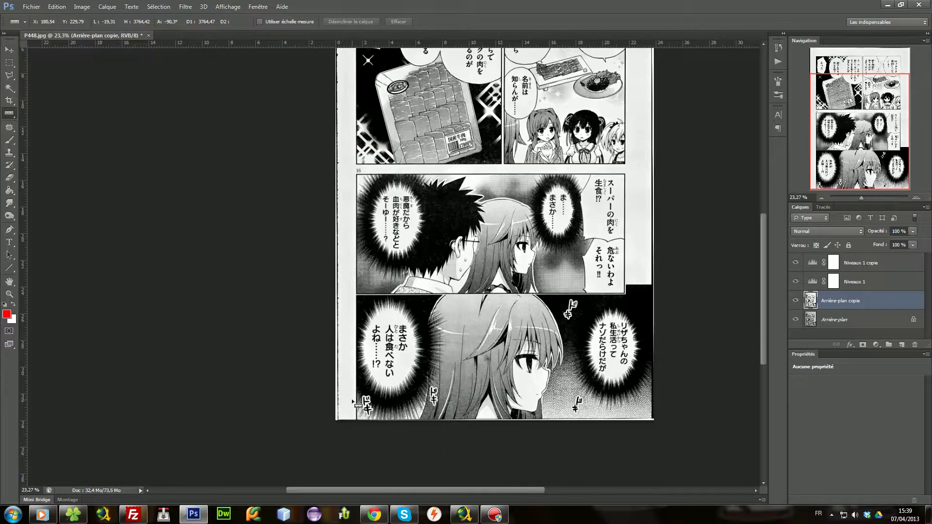
Start a crop of the straightened page that trims off the ragged strip along its left edge.
scroll(525, 176, up, 5)
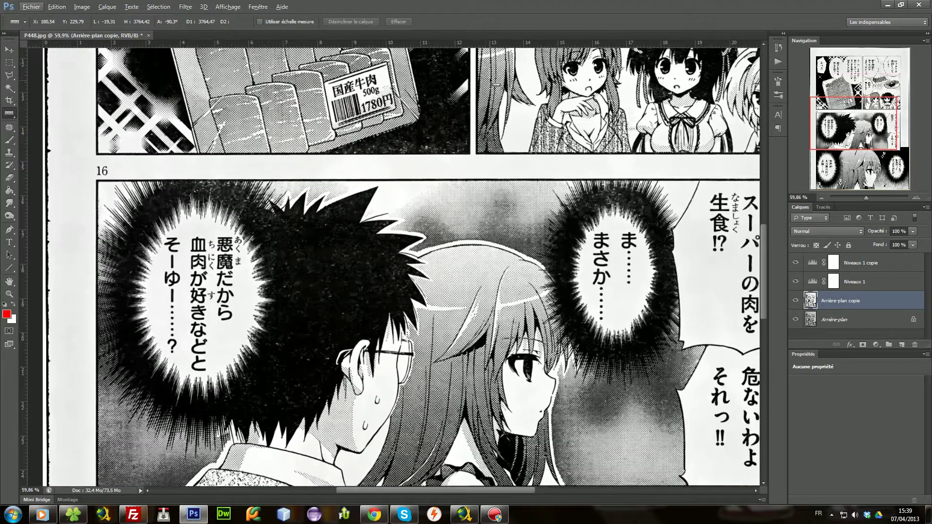
scroll(474, 50, down, 2)
mouse_move(474, 45)
mouse_down()
mouse_move(497, 175)
mouse_move(515, 162)
mouse_move(471, 43)
mouse_up()
scroll(141, 214, up, 9)
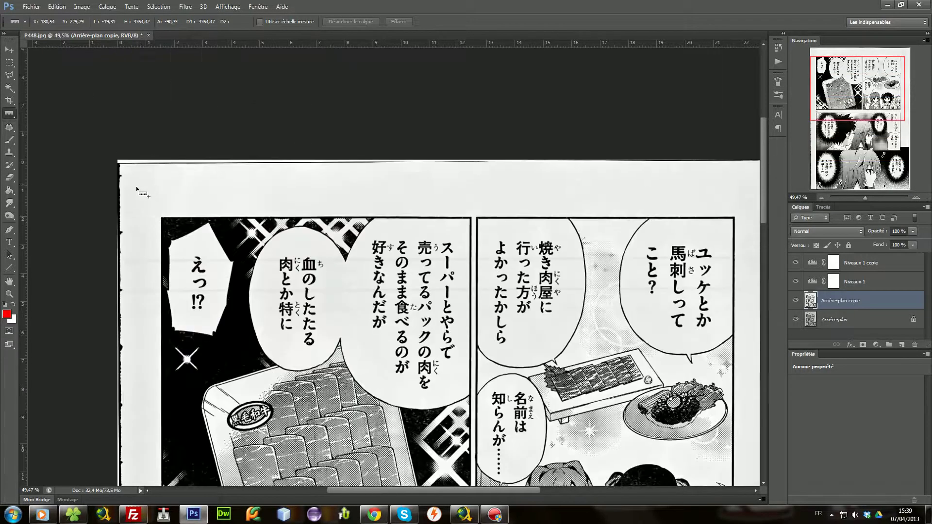
scroll(145, 190, left, 1)
click(9, 101)
scroll(259, 409, down, 12)
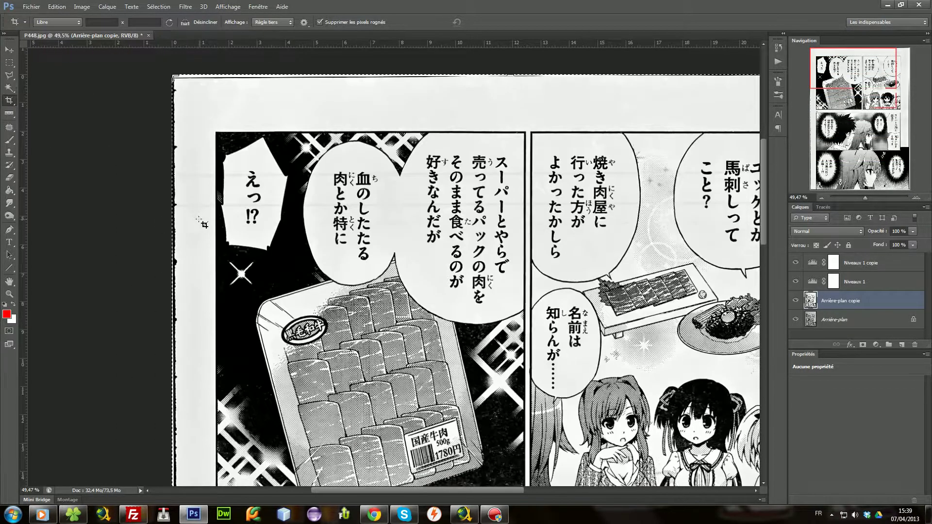
scroll(197, 263, down, 5)
scroll(197, 262, up, 3)
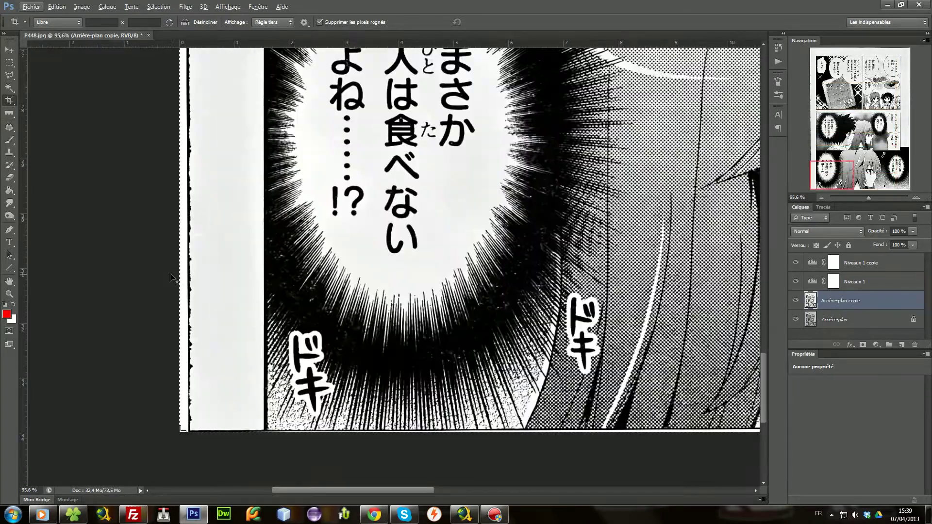
drag(175, 280, 191, 280)
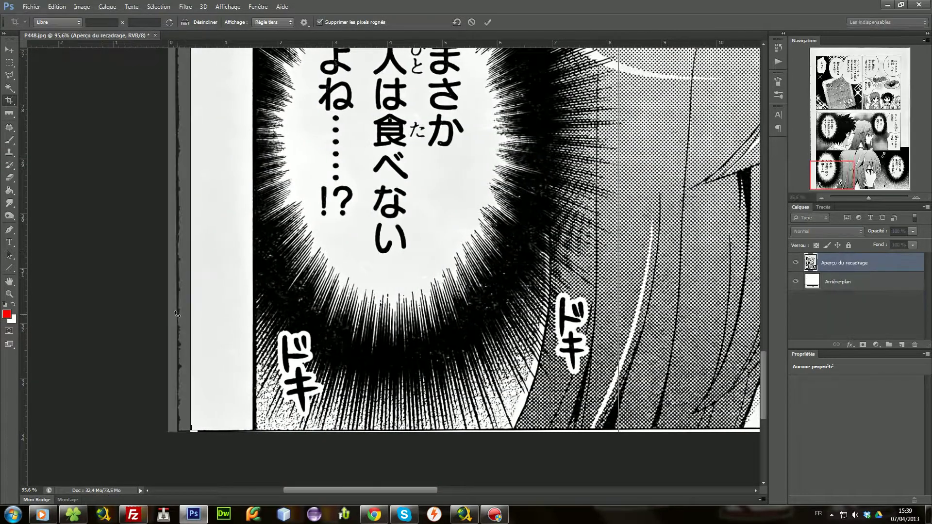
Move the crop's right boundary inward to cut off the dark strip along the page's right edge.
scroll(219, 295, down, 2)
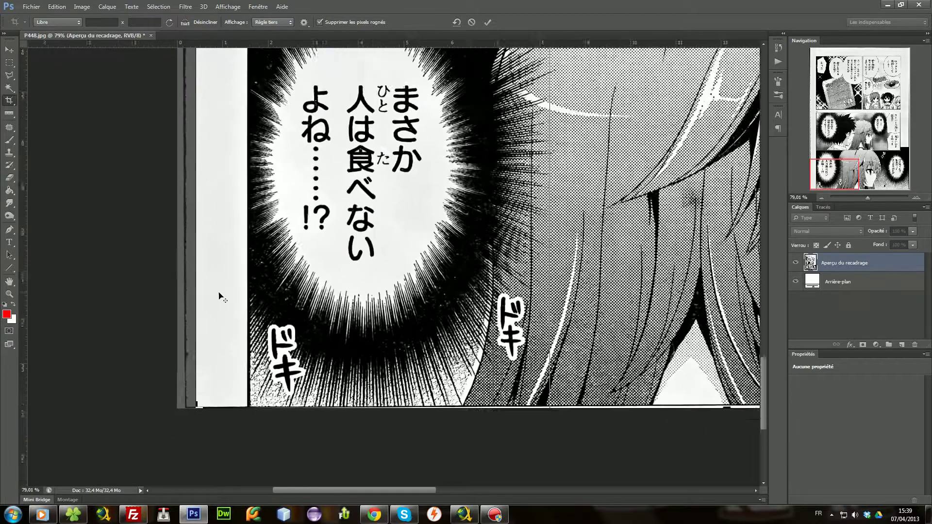
drag(821, 182, 876, 180)
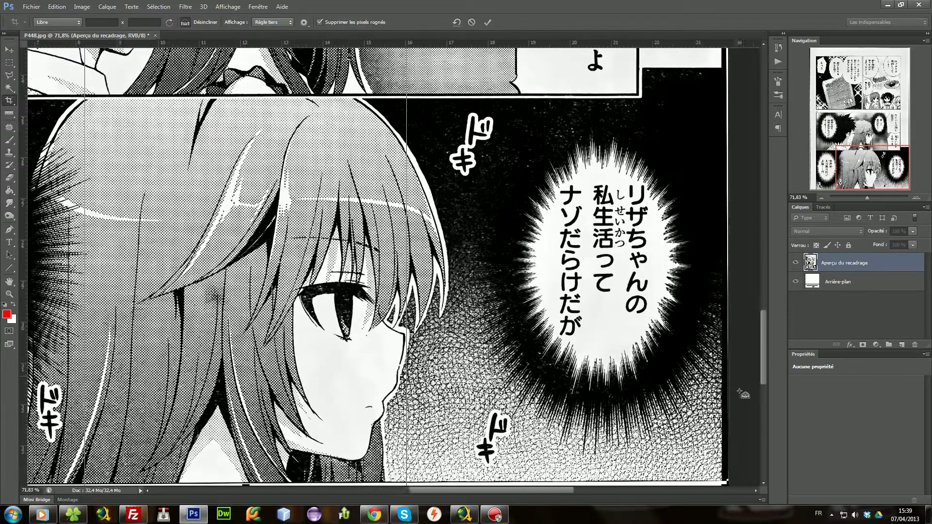
scroll(626, 437, up, 3)
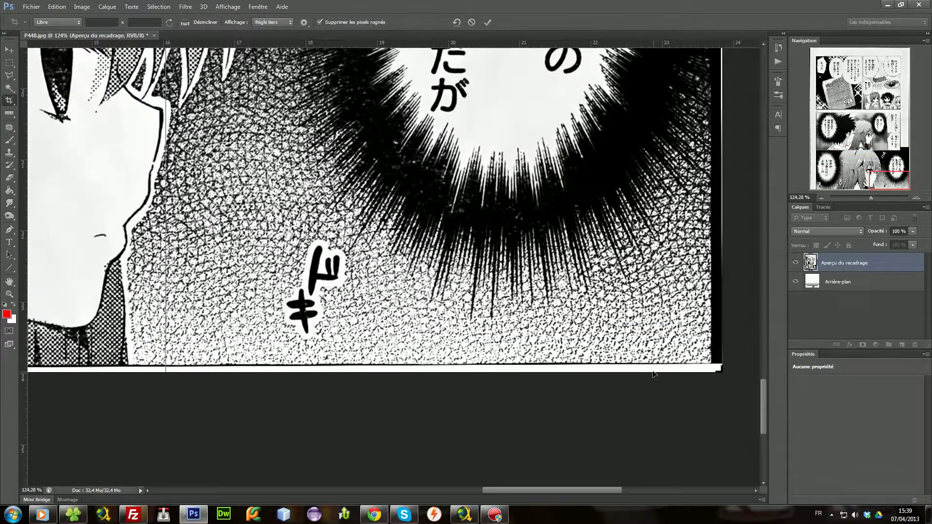
drag(873, 86, 906, 58)
drag(725, 138, 713, 137)
Lower the crop's top boundary below the dark line at the page's upper edge and apply the crop.
click(818, 64)
scroll(214, 113, up, 3)
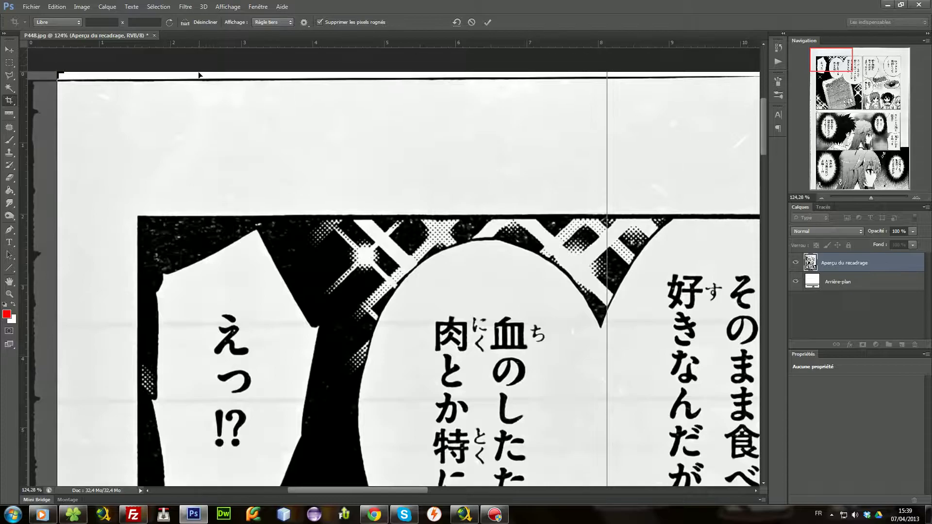
drag(199, 68, 197, 86)
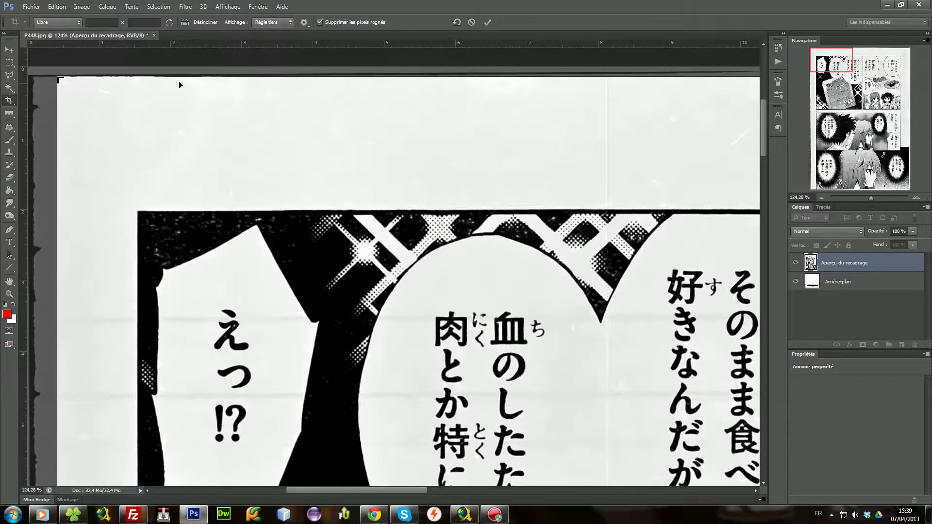
right_click(192, 112)
click(226, 297)
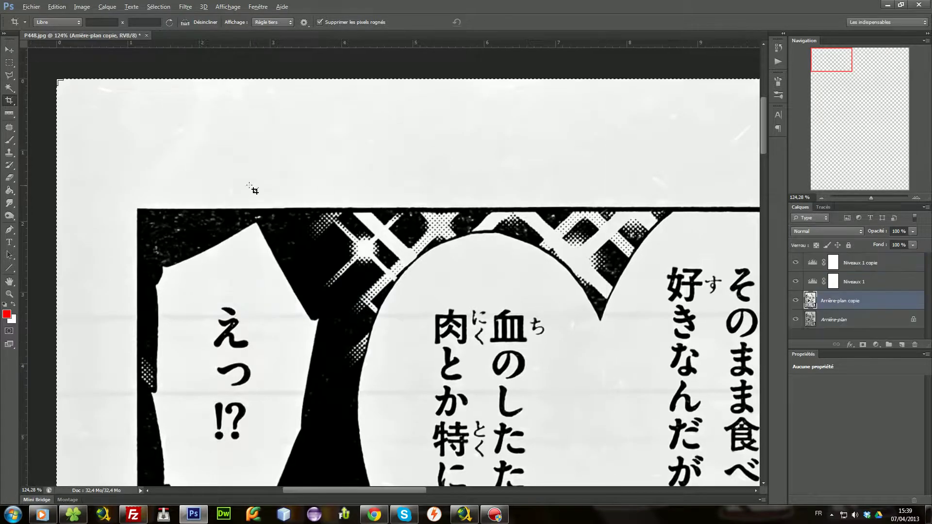
Set the white input level of the Niveaux 1 adjustment layer to 229 to whiten the page's background.
alt+scroll(456, 203, down, 5)
alt+scroll(457, 203, down, 1)
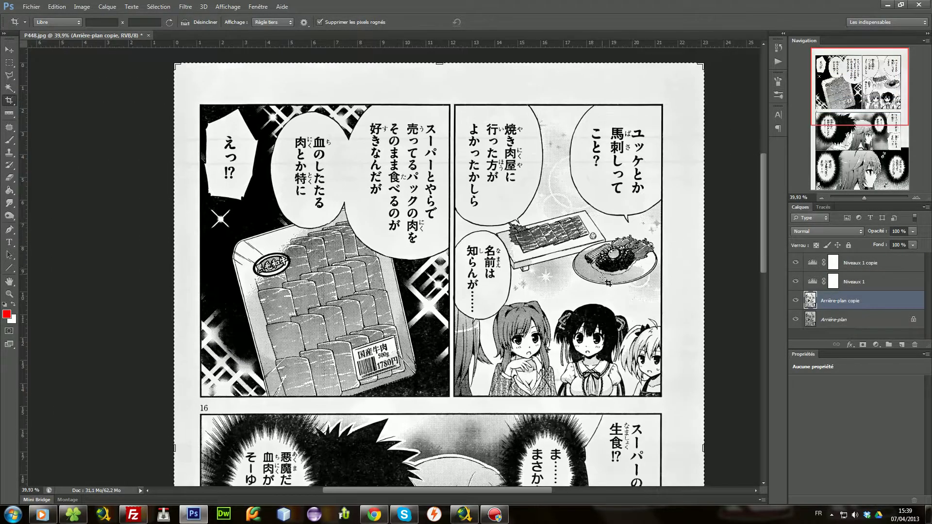
click(811, 282)
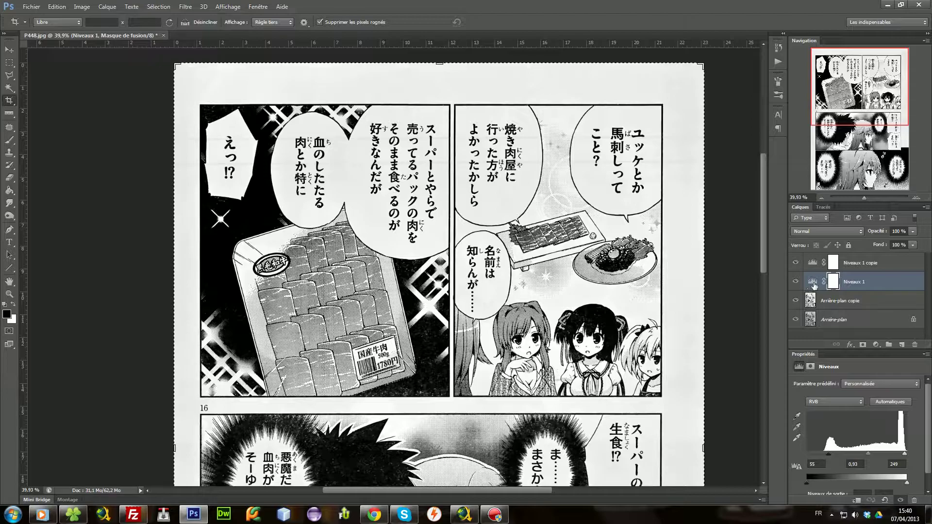
click(813, 283)
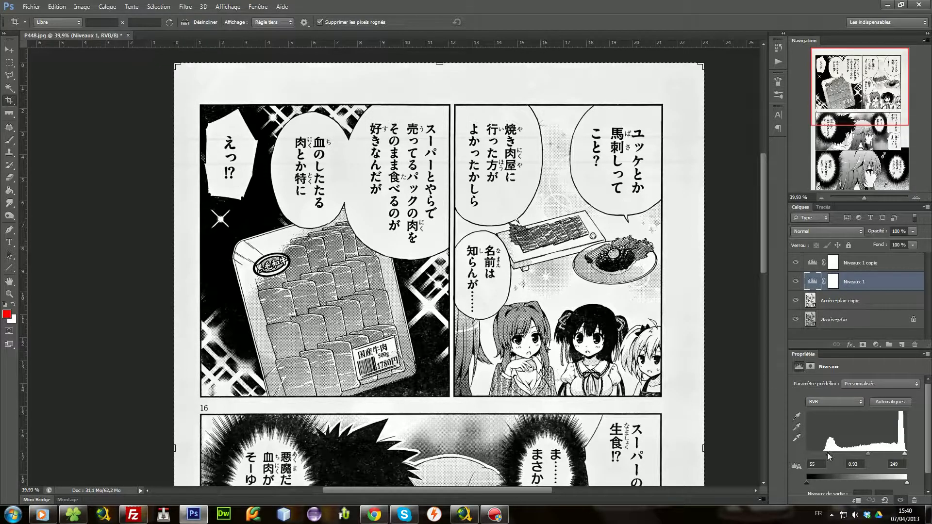
drag(830, 457, 828, 455)
scroll(651, 328, down, 3)
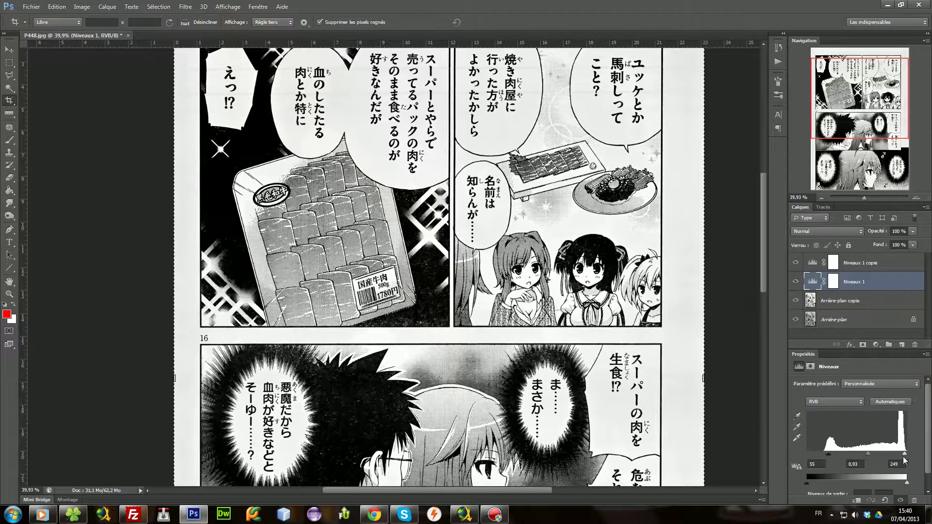
drag(905, 455, 900, 455)
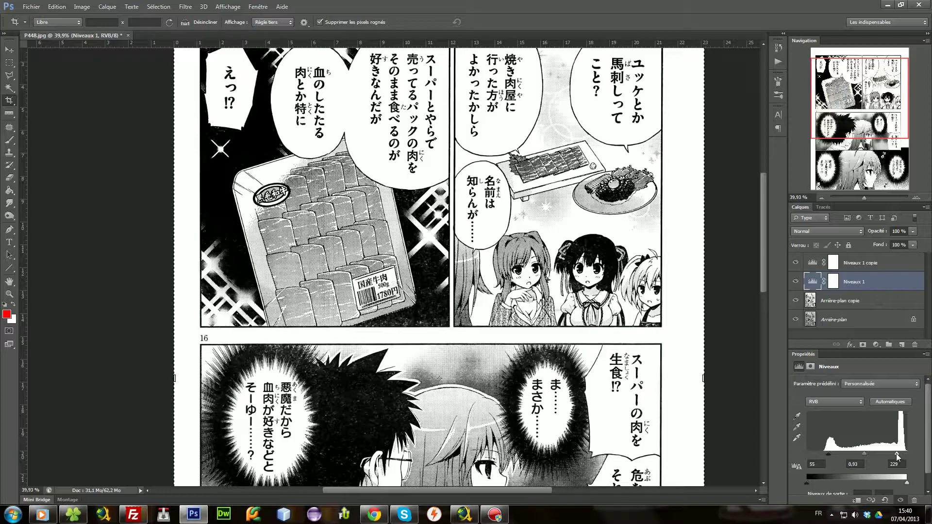
scroll(670, 315, down, 3)
scroll(670, 311, up, 7)
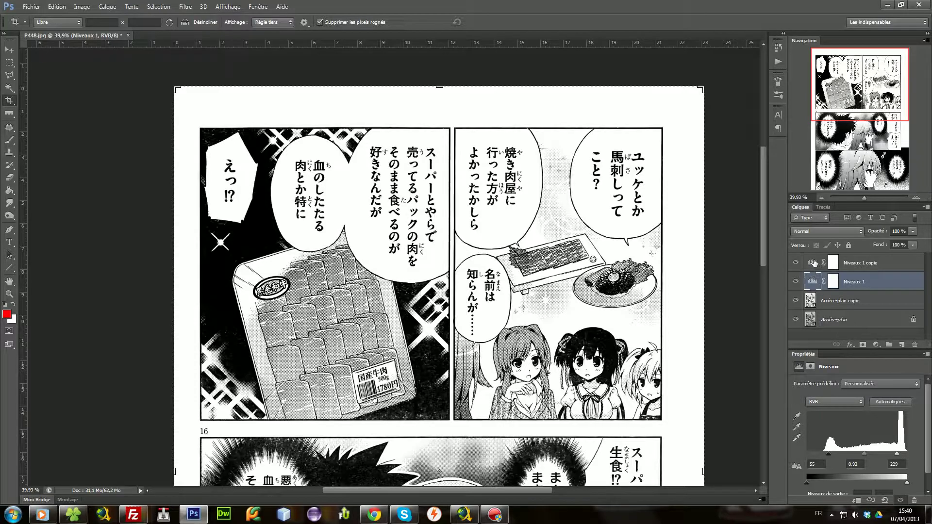
Set the input levels of the Niveaux 1 copie adjustment layer to 16 for black and 48 for white.
click(814, 262)
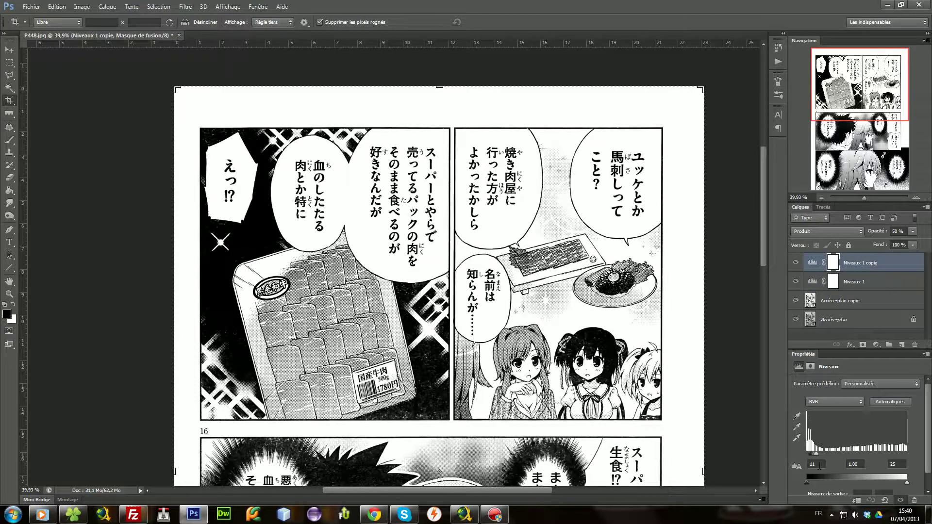
drag(818, 456, 826, 458)
scroll(509, 318, down, 3)
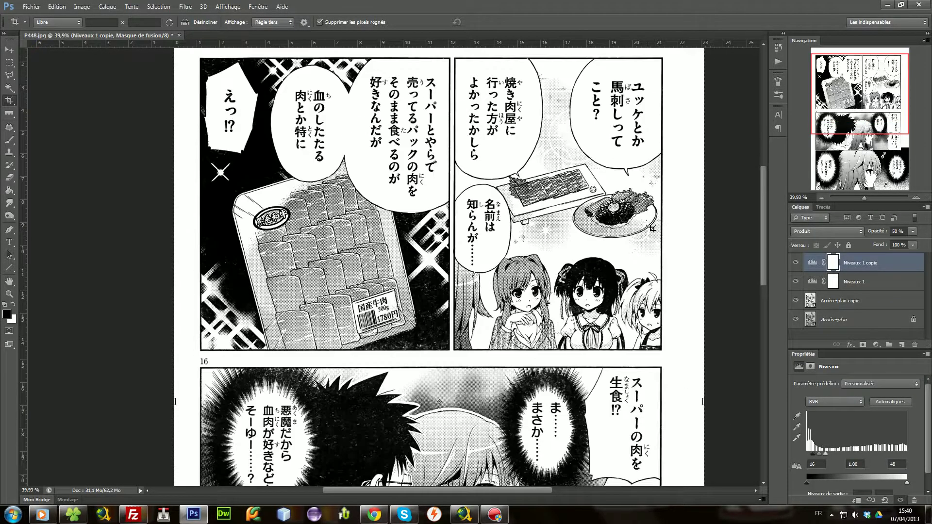
scroll(509, 318, down, 3)
On the Arrière-plan copie layer, burn the black background along the first panel's upper edge, using the Tons foncés range at 100 % exposure.
click(848, 302)
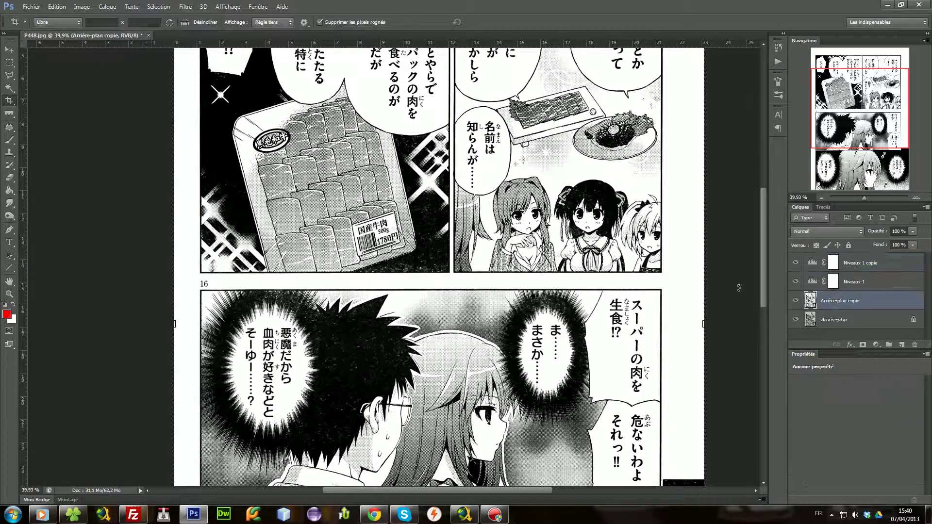
scroll(647, 257, up, 6)
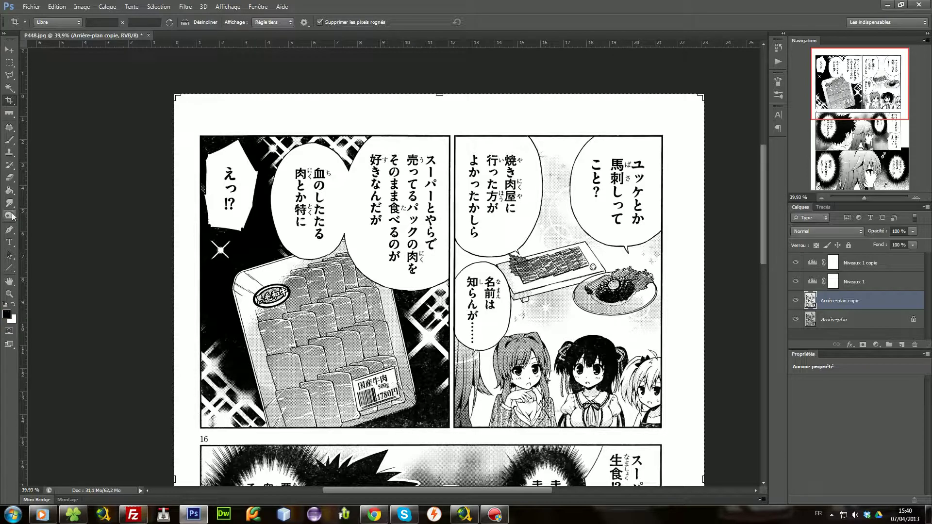
click(9, 215)
scroll(164, 83, up, 5)
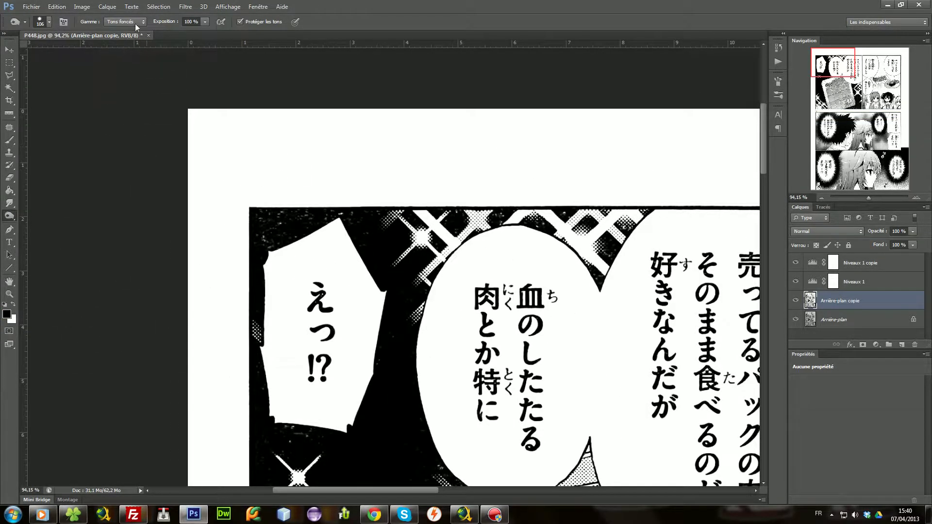
click(189, 25)
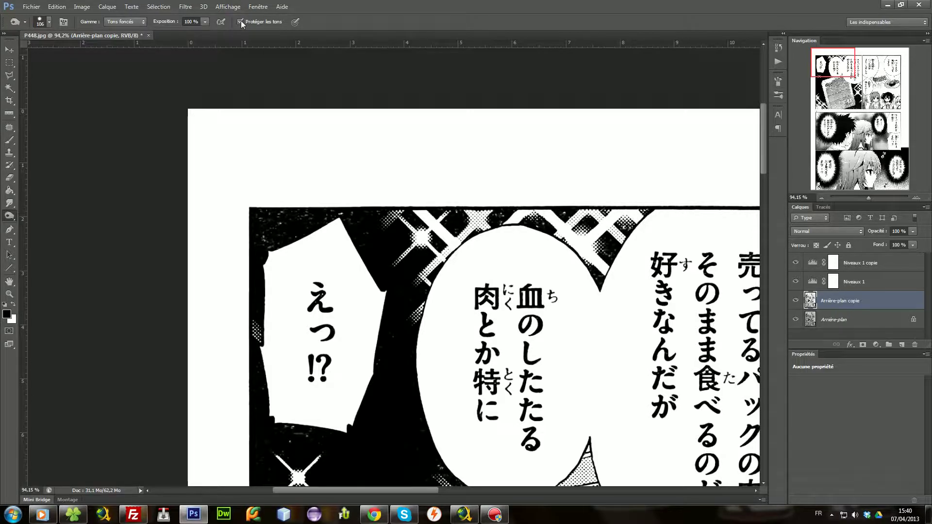
key(alt)
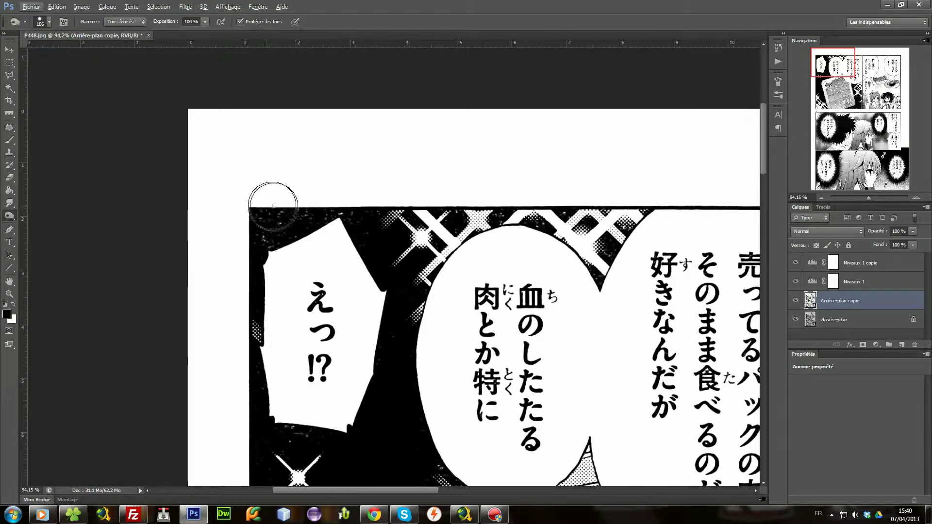
scroll(266, 206, up, 2)
scroll(276, 212, down, 1)
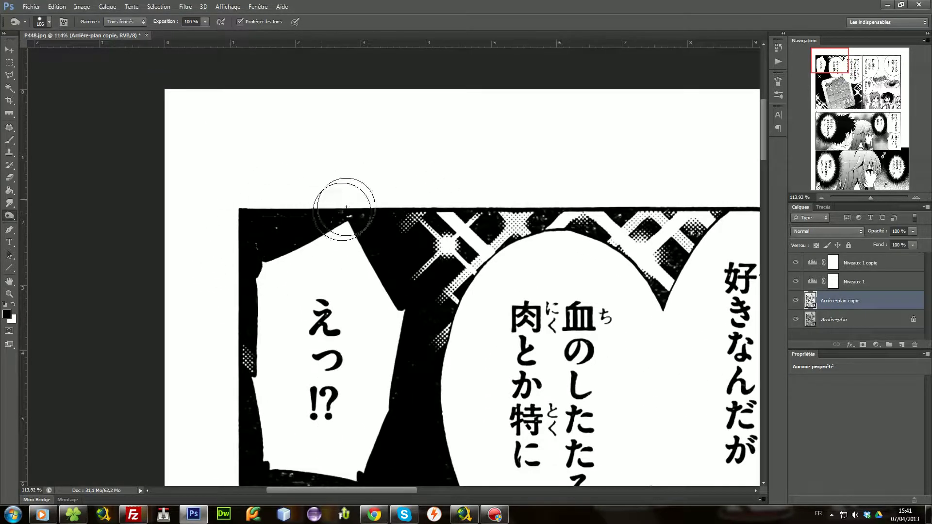
mouse_move(536, 219)
mouse_down()
mouse_move(549, 188)
mouse_move(510, 225)
mouse_move(623, 221)
mouse_move(613, 213)
mouse_move(618, 242)
mouse_move(723, 281)
mouse_up()
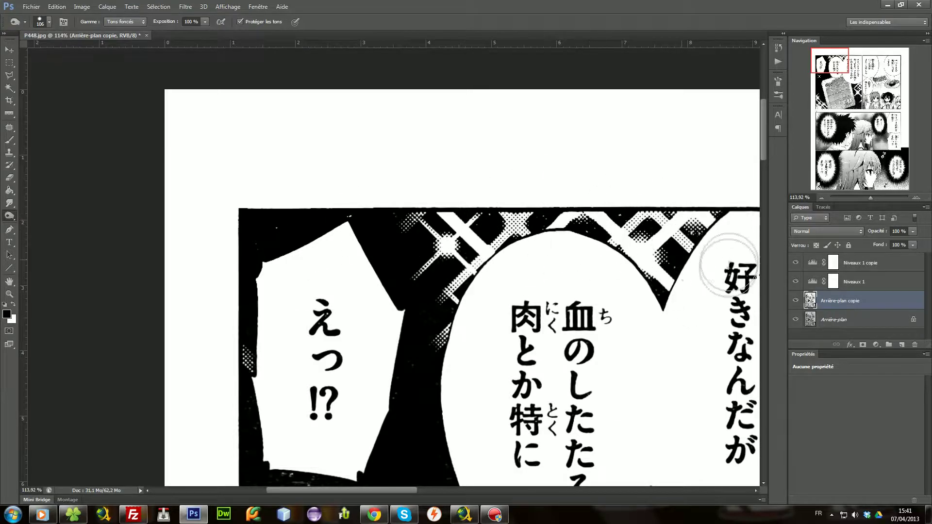
Burn the black background around the sparkle and beside the meat package in the first panel.
scroll(302, 333, down, 5)
mouse_move(290, 238)
mouse_down()
mouse_move(305, 329)
mouse_move(395, 293)
mouse_move(443, 307)
mouse_move(481, 255)
mouse_up()
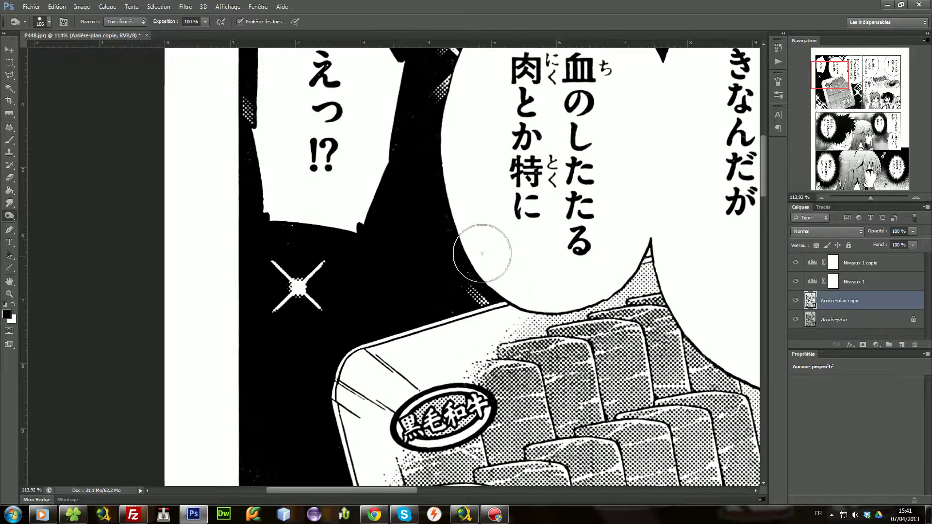
scroll(246, 301, down, 2)
scroll(298, 384, down, 2)
mouse_move(348, 376)
mouse_down()
mouse_move(324, 442)
mouse_move(312, 369)
mouse_move(309, 387)
mouse_move(274, 345)
mouse_up()
Burn the dark areas of the lattice pattern in the first panel's lower-left corner.
scroll(308, 351, down, 1)
scroll(305, 351, down, 1)
scroll(339, 340, right, 5)
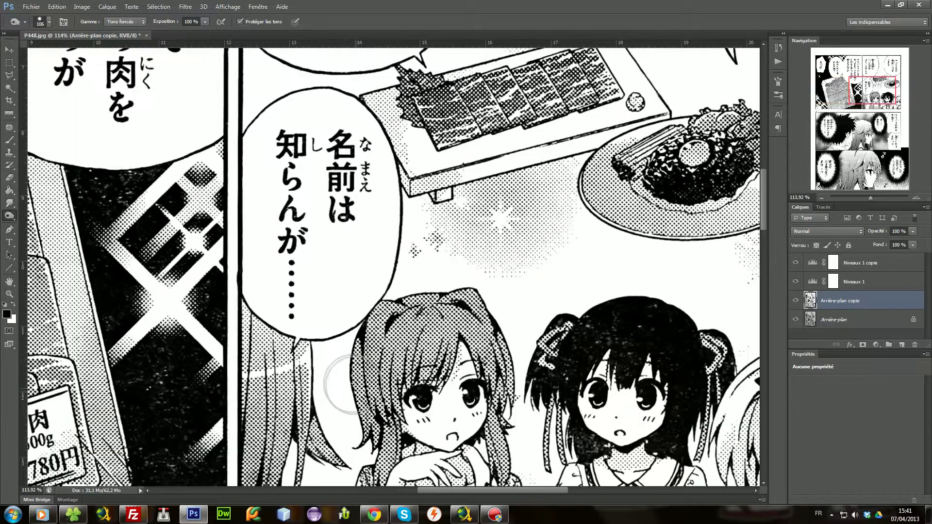
scroll(394, 267, left, 5)
scroll(393, 268, down, 2)
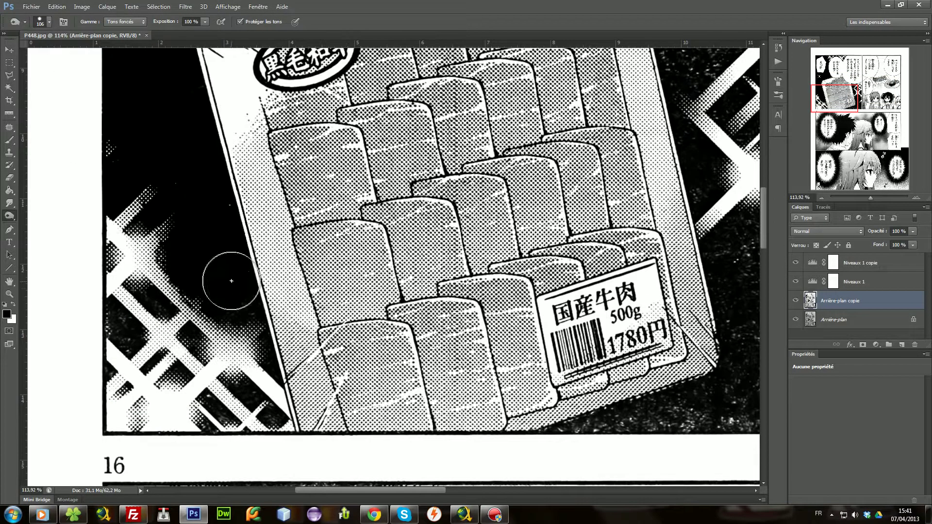
mouse_move(131, 321)
mouse_down()
mouse_move(165, 306)
mouse_move(142, 348)
mouse_move(207, 375)
mouse_move(212, 413)
mouse_move(263, 389)
mouse_up()
Burn the black background and lattice gaps to the right of the meat package in the first panel.
scroll(483, 344, right, 2)
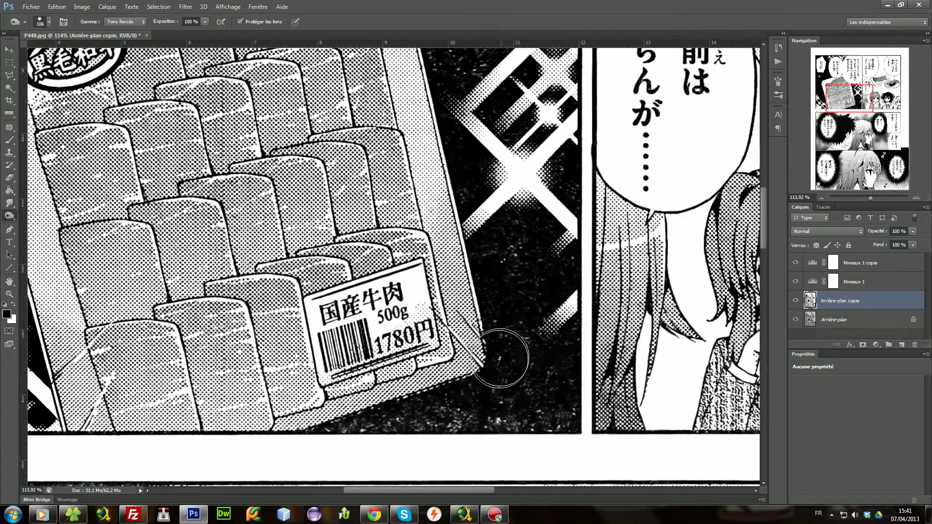
mouse_move(483, 404)
mouse_down()
mouse_move(559, 399)
mouse_move(531, 410)
mouse_move(525, 168)
mouse_move(532, 342)
mouse_up()
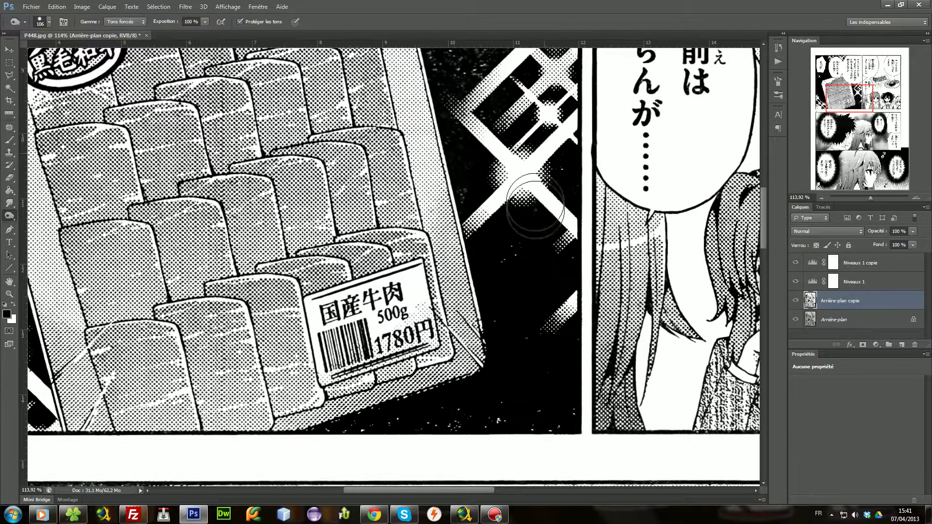
scroll(531, 197, up, 1)
mouse_move(448, 90)
mouse_down()
mouse_move(403, 243)
mouse_move(440, 234)
mouse_move(529, 301)
mouse_move(543, 360)
mouse_up()
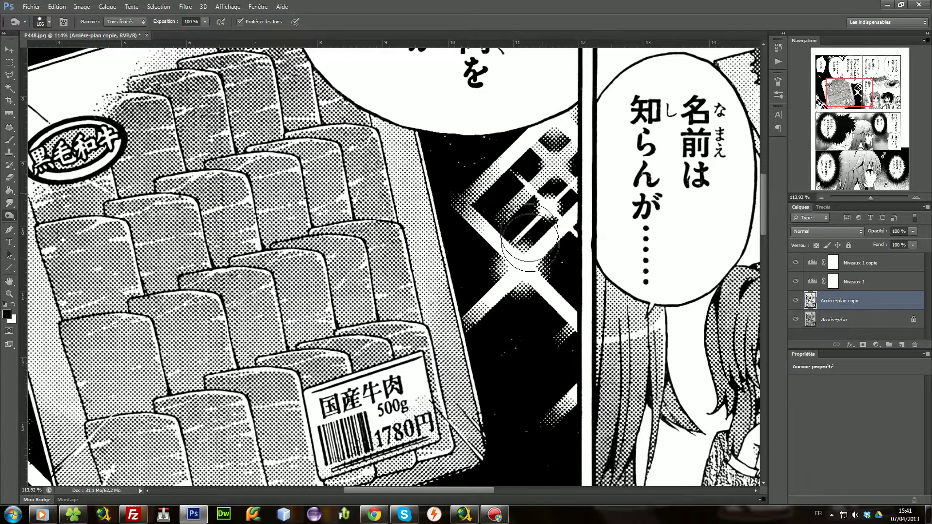
Burn the dark minced meat on the round plate in the upper-right panel.
scroll(452, 199, down, 3)
scroll(451, 199, up, 3)
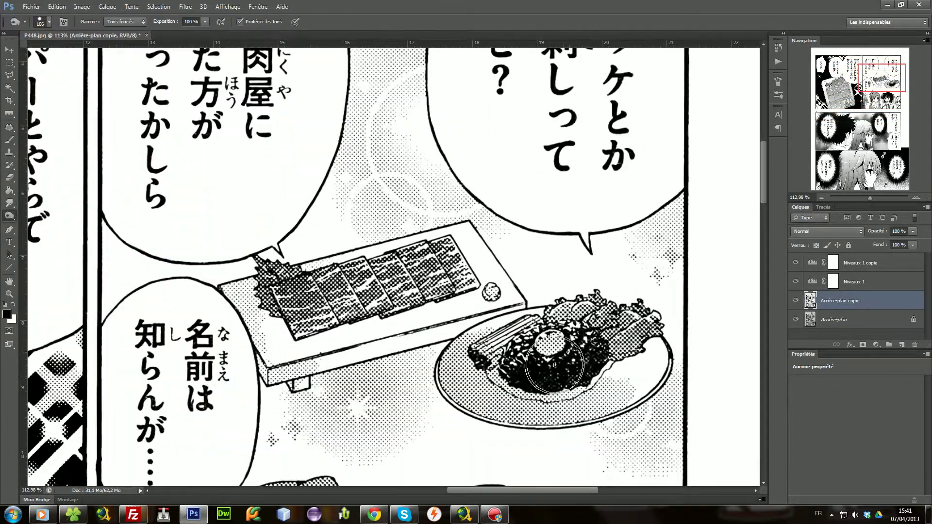
mouse_move(554, 365)
mouse_down()
mouse_move(508, 402)
mouse_move(598, 362)
mouse_move(575, 373)
mouse_move(579, 358)
mouse_move(528, 383)
mouse_move(566, 368)
mouse_move(514, 355)
mouse_up()
Burn the black hair of the girl with pigtails in the upper-right panel.
scroll(514, 354, up, 3)
scroll(514, 354, down, 8)
mouse_move(428, 262)
mouse_down()
mouse_move(398, 330)
mouse_move(466, 270)
mouse_move(461, 365)
mouse_move(516, 368)
mouse_move(570, 330)
mouse_move(573, 374)
mouse_up()
scroll(586, 327, down, 1)
scroll(585, 326, down, 3)
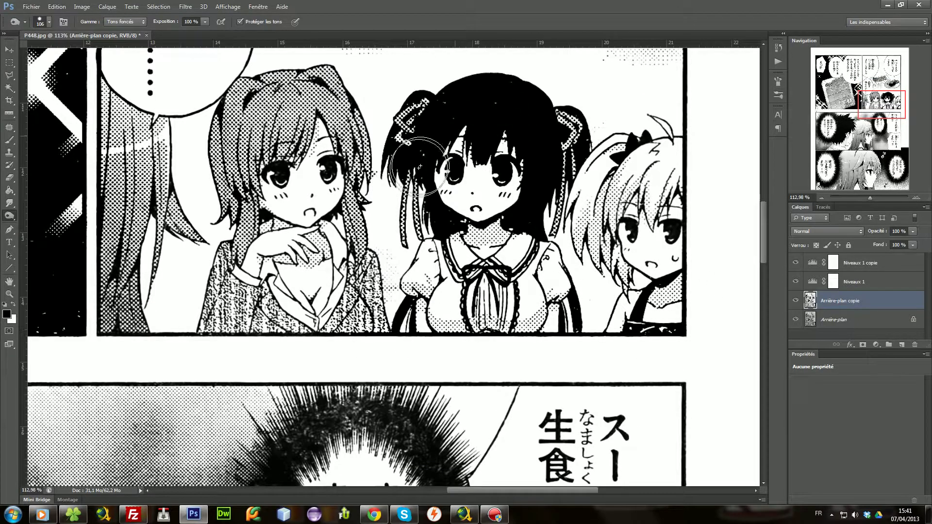
Burn the spiky black halo around the right-hand speech bubble in the middle panel.
scroll(322, 129, down, 5)
scroll(333, 128, up, 3)
scroll(333, 129, up, 1)
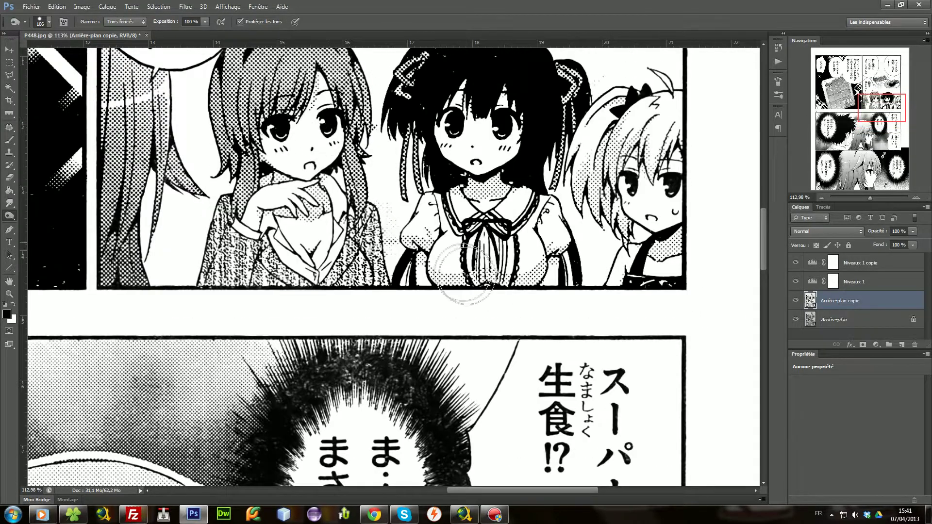
scroll(437, 248, down, 5)
mouse_move(290, 110)
mouse_down()
mouse_move(262, 276)
mouse_move(358, 371)
mouse_move(272, 315)
mouse_move(303, 342)
mouse_move(403, 369)
mouse_move(437, 204)
mouse_move(340, 98)
mouse_move(438, 126)
mouse_move(320, 121)
mouse_move(358, 281)
mouse_up()
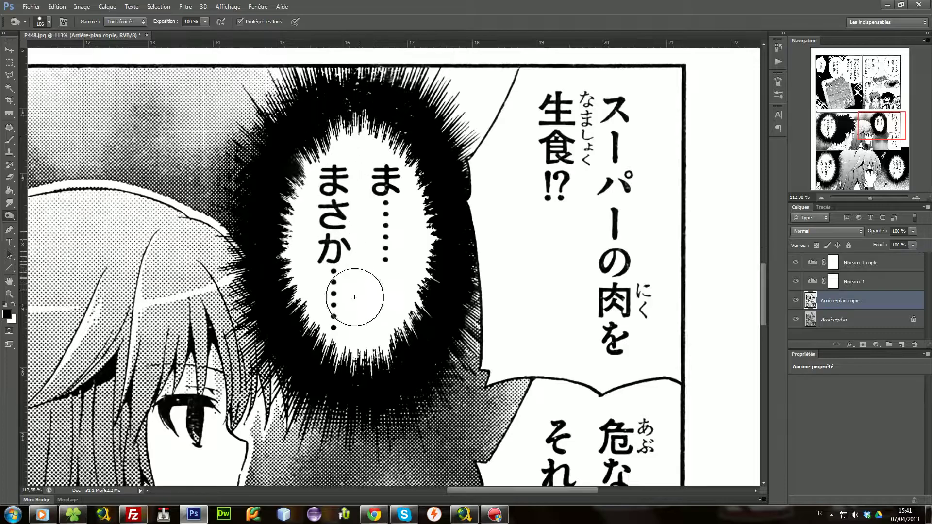
Enlarge the burn brush to 233 and burn the boy's black hair in the middle panel.
scroll(358, 281, down, 3)
scroll(184, 301, down, 2)
scroll(204, 340, left, 2)
scroll(265, 404, left, 3)
scroll(183, 183, up, 4)
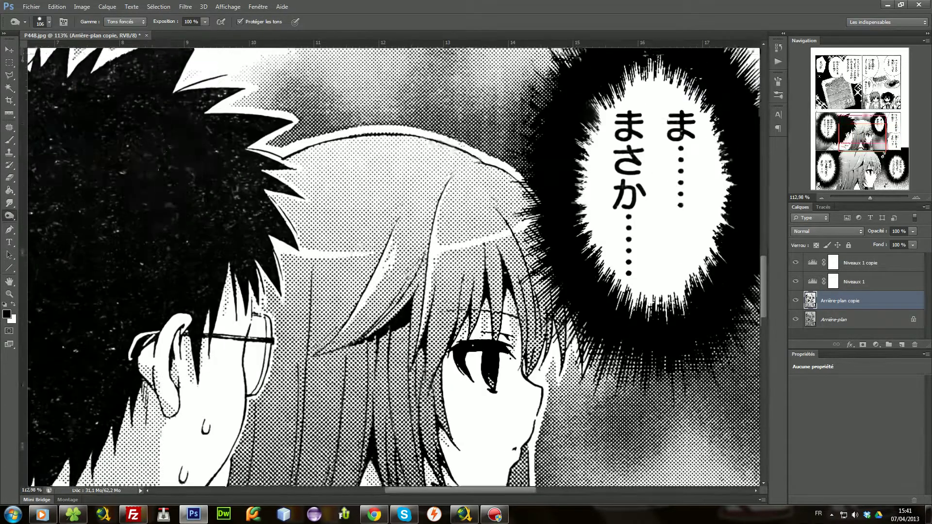
scroll(287, 376, left, 4)
drag(279, 188, 290, 195)
mouse_move(367, 156)
mouse_down()
mouse_move(401, 156)
mouse_move(447, 134)
mouse_move(461, 224)
mouse_move(521, 194)
mouse_move(502, 182)
mouse_move(464, 220)
mouse_move(488, 177)
mouse_move(420, 158)
mouse_move(348, 262)
mouse_move(376, 215)
mouse_move(468, 154)
mouse_move(360, 408)
mouse_move(404, 317)
mouse_move(325, 319)
mouse_up()
Burn the spiky black halos around the left-hand speech bubbles of the middle and bottom panels.
scroll(402, 156, down, 4)
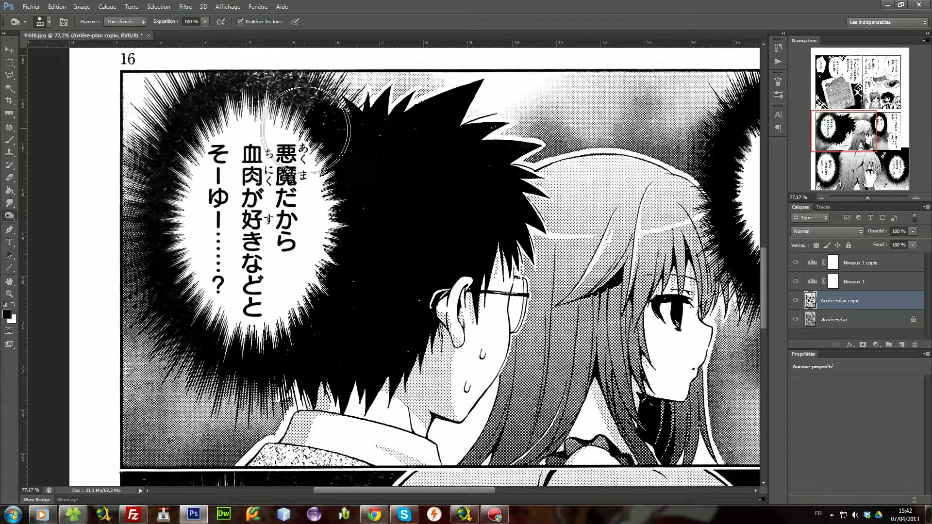
scroll(311, 165, up, 1)
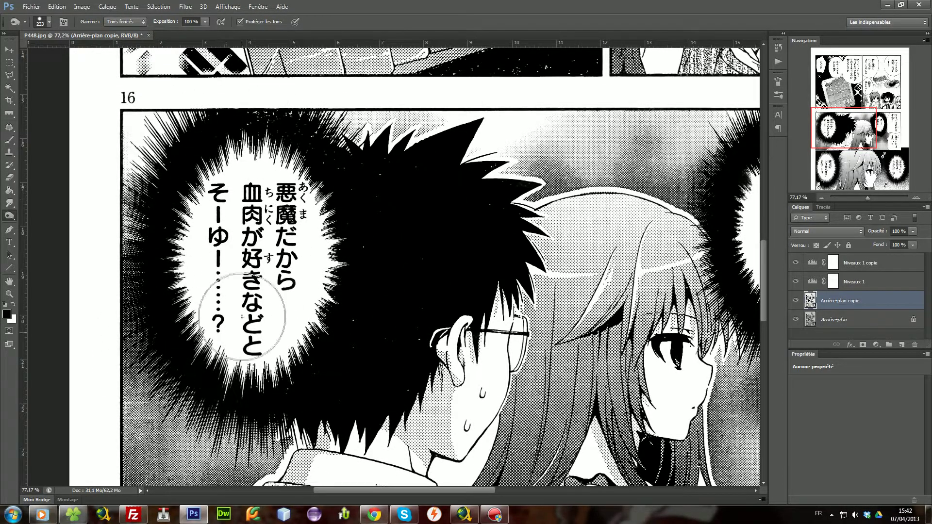
scroll(340, 291, down, 4)
scroll(374, 277, down, 2)
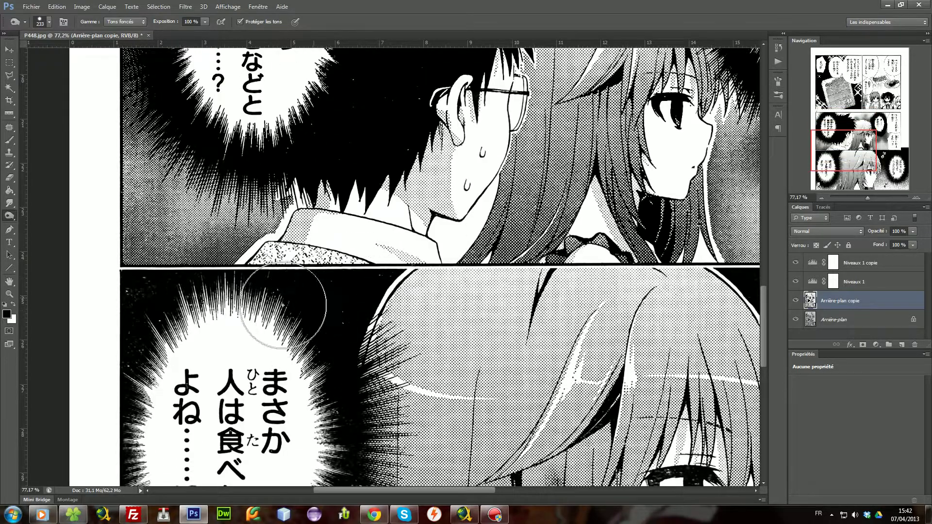
scroll(134, 349, down, 6)
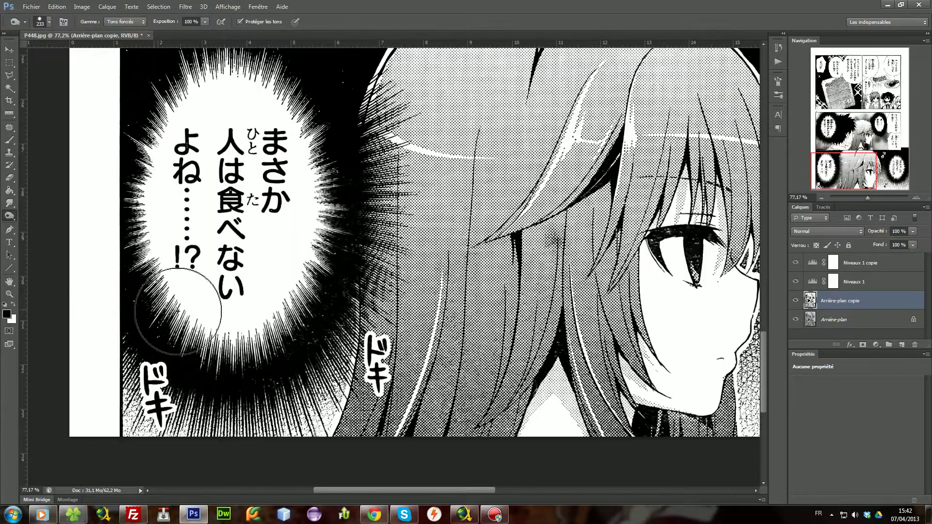
Reduce the burn brush to 129 and burn the girl's dark collar and the black background around the bottom panel's right-hand bubble.
scroll(340, 218, right, 4)
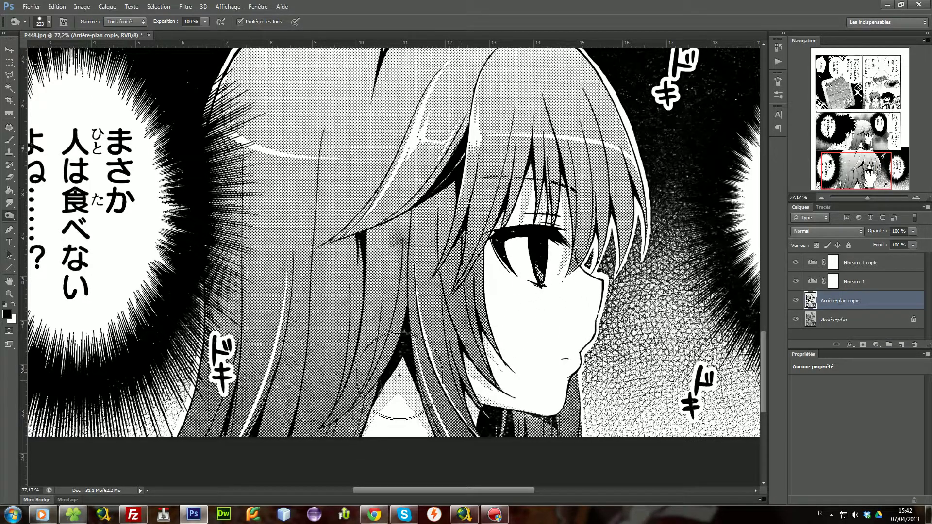
drag(486, 402, 467, 402)
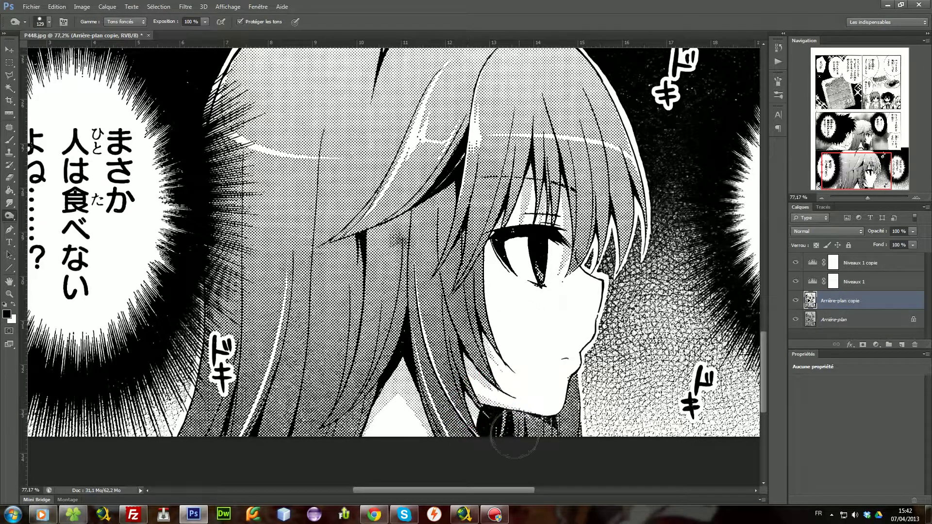
scroll(516, 402, right, 6)
scroll(461, 315, up, 4)
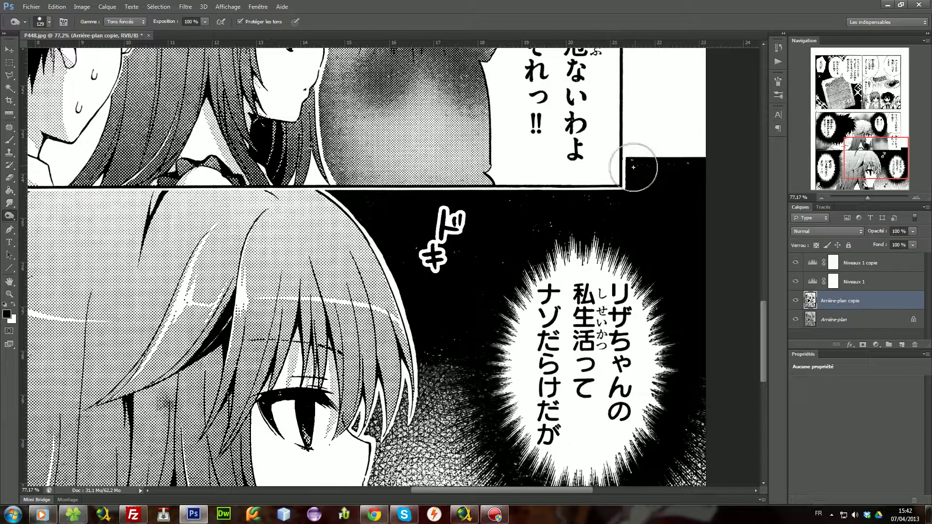
scroll(660, 359, down, 2)
drag(478, 275, 533, 201)
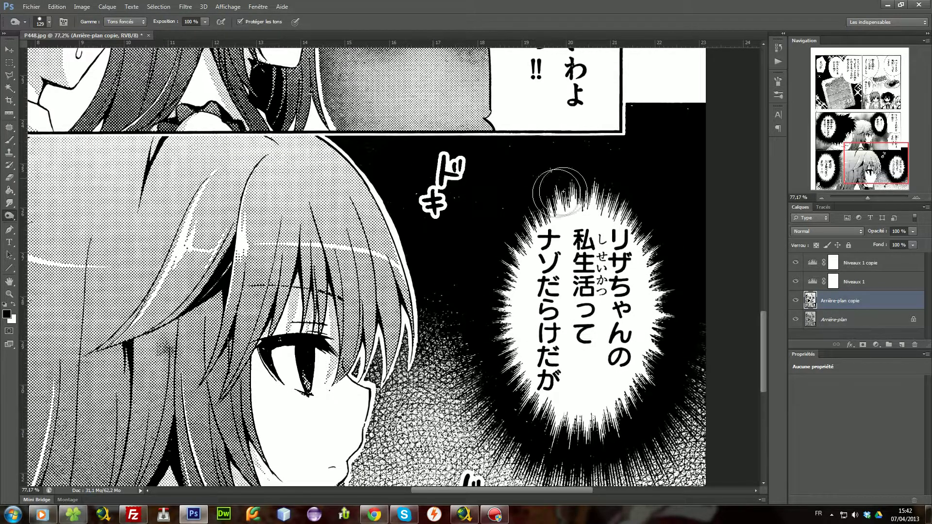
Switch to the Brush tool, load the "Formes de base" brush set in place of the current brushes, and pick the 4 px round brush.
click(9, 140)
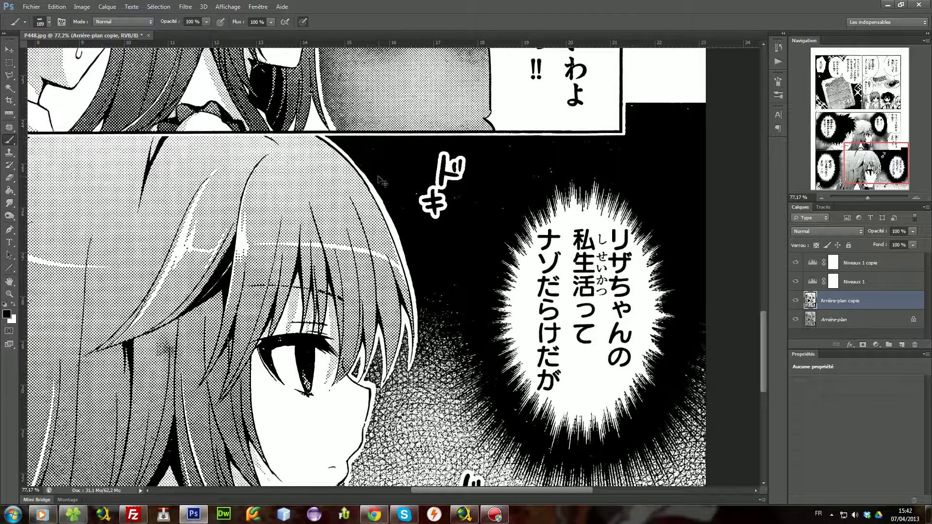
scroll(563, 112, up, 4)
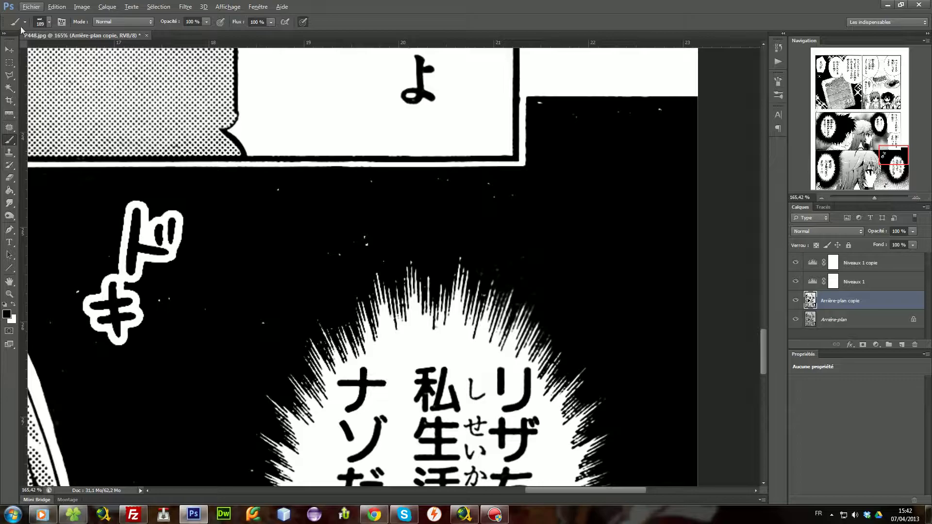
click(49, 23)
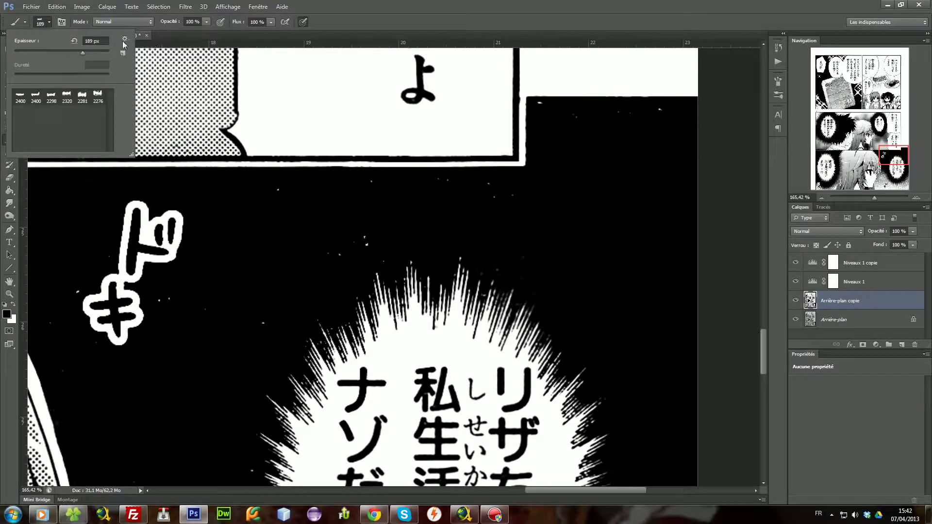
click(124, 40)
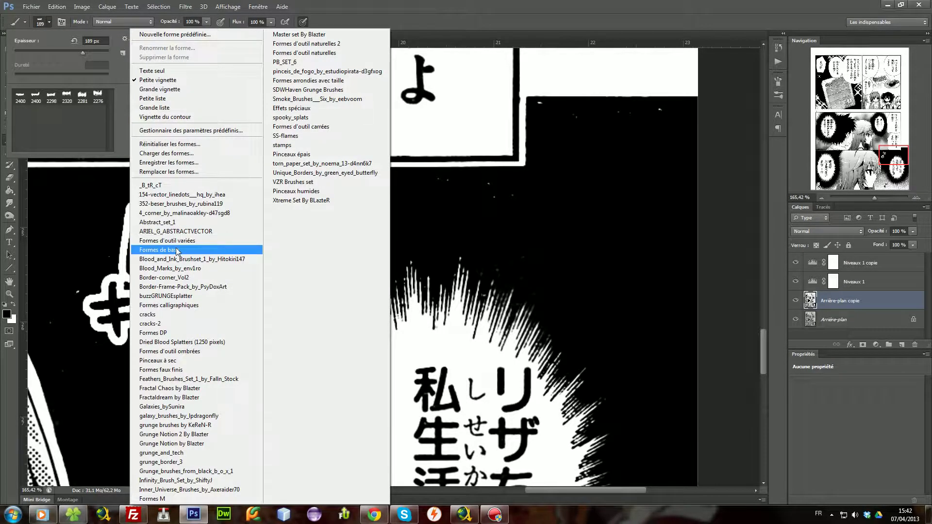
click(177, 250)
click(443, 194)
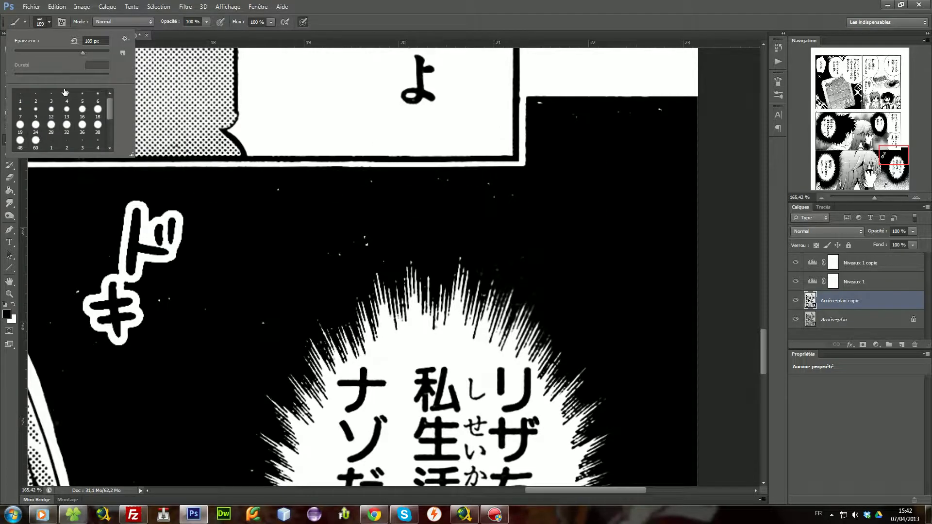
click(611, 156)
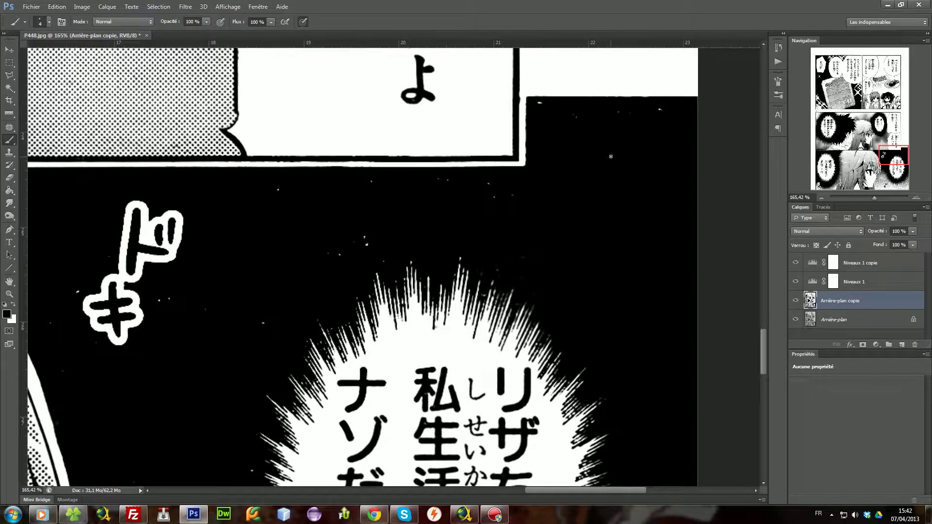
Enlarge the brush to 29 and paint black over the specks in the bottom panel's black background above the right-hand bubble and around the sound effect.
drag(604, 141, 613, 148)
scroll(84, 269, left, 2)
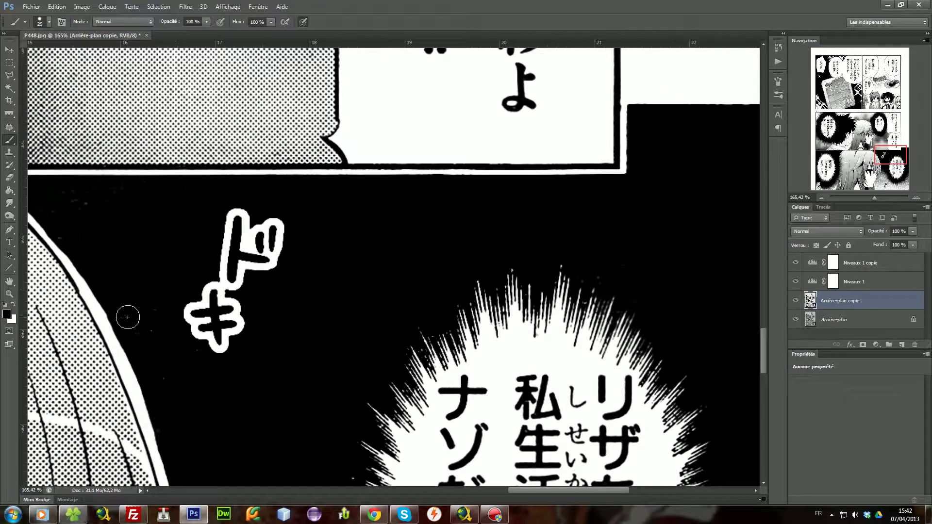
scroll(154, 207, left, 2)
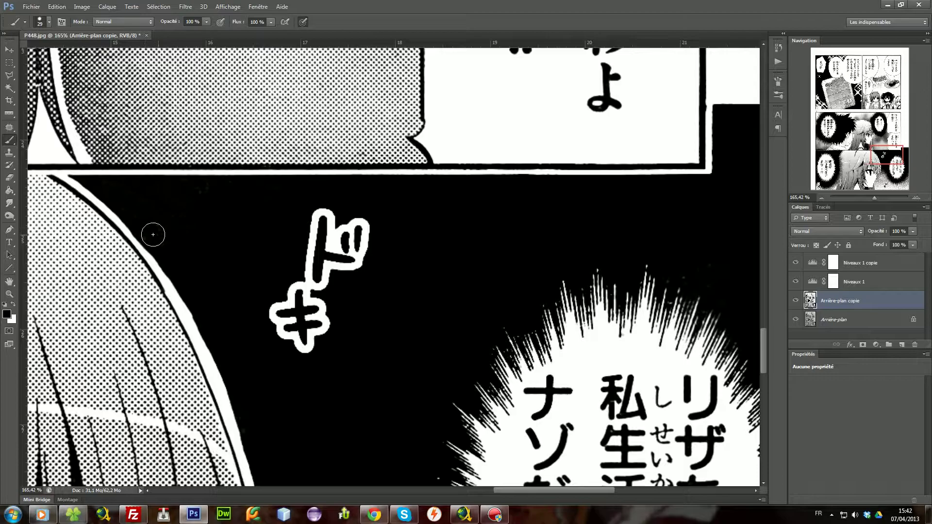
Enlarge the brush to 43 and paint out the specks in the black halo around the bottom panel's right-hand speech bubble.
scroll(155, 234, right, 3)
scroll(542, 230, down, 2)
scroll(189, 267, down, 2)
alt+right_click(156, 277)
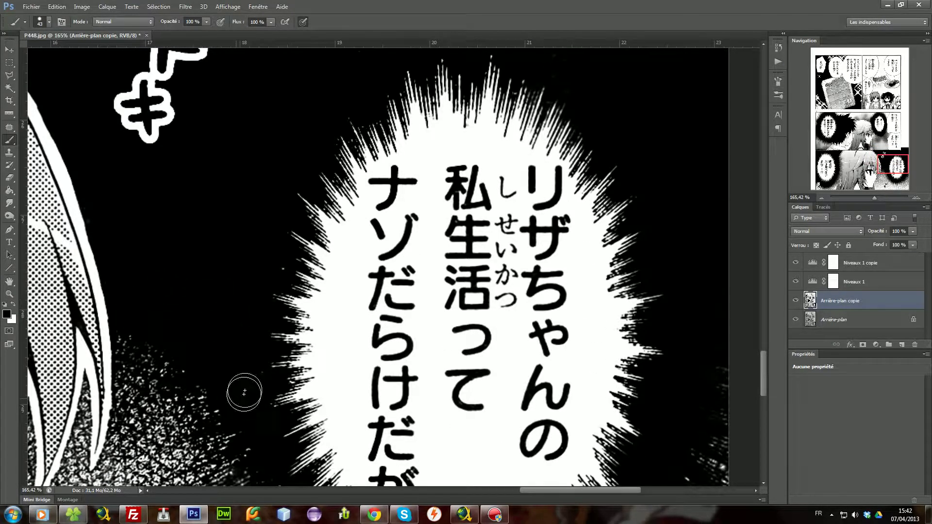
scroll(276, 267, right, 2)
scroll(562, 356, down, 2)
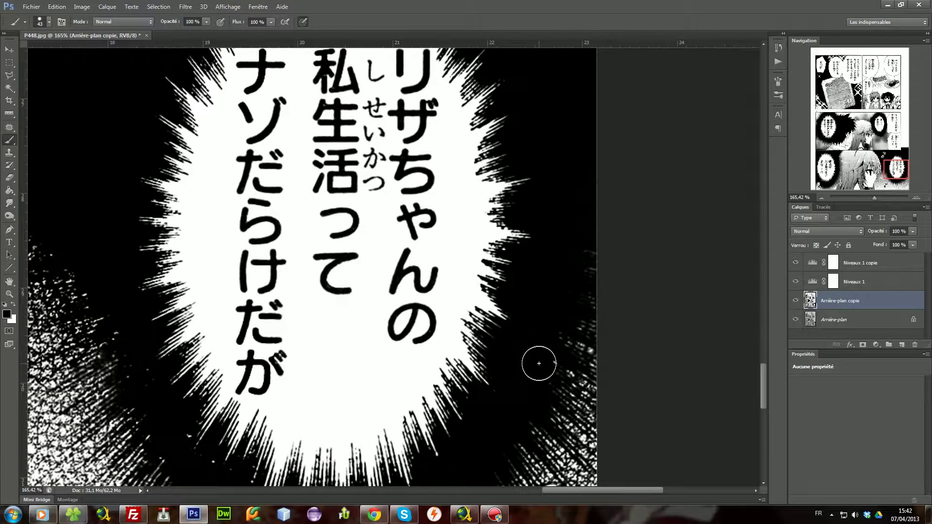
scroll(524, 379, down, 2)
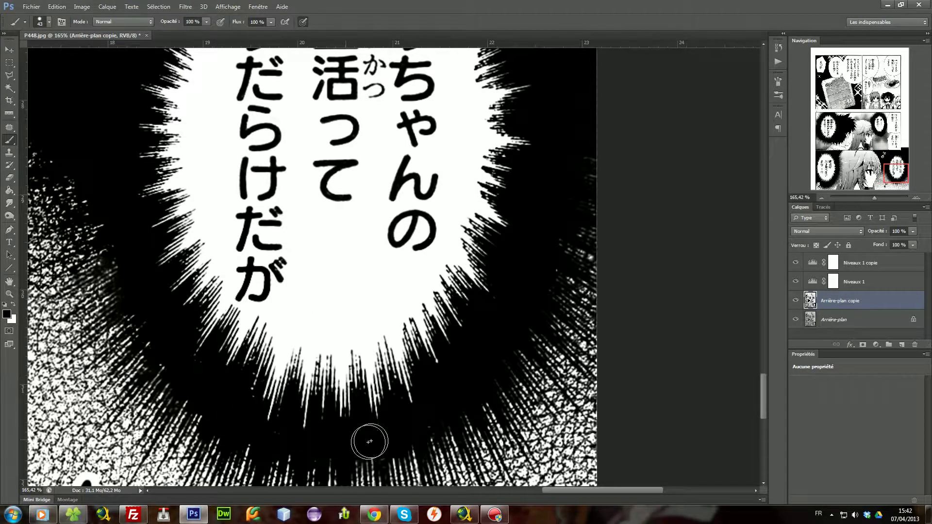
Reduce the brush to 14 and paint out the specks in the black parts of the girl's eye in the bottom panel.
scroll(362, 443, down, 3)
scroll(385, 410, left, 3)
scroll(385, 410, down, 3)
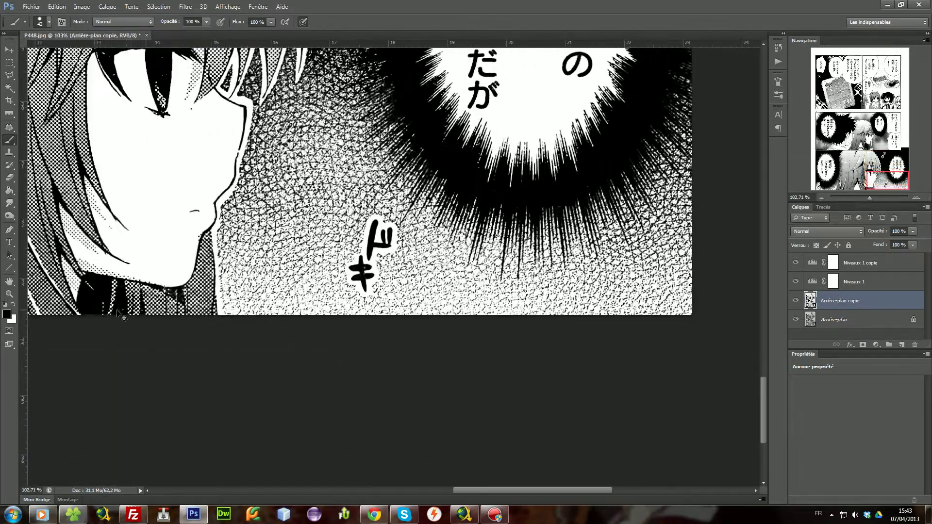
scroll(123, 314, left, 3)
scroll(426, 177, up, 4)
click(427, 178)
key(bracketleft)
key(bracketleft)
key(bracketleft)
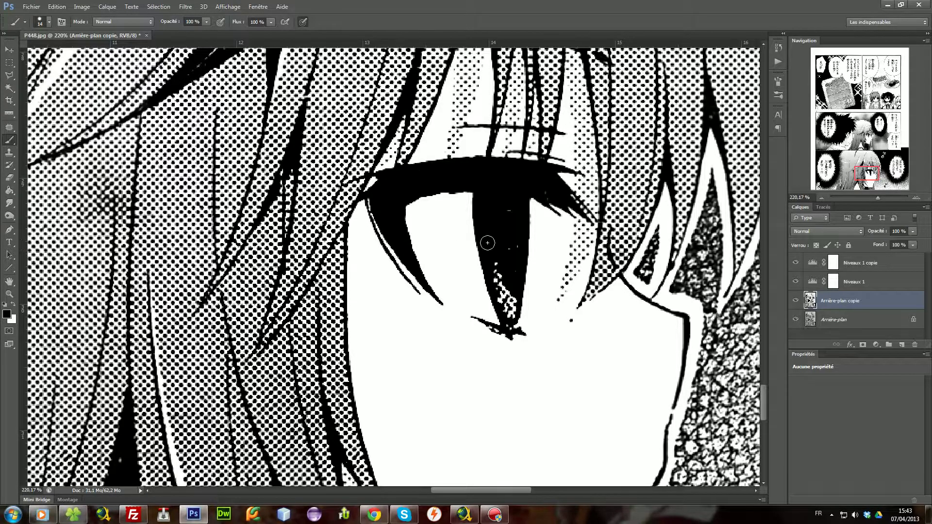
scroll(487, 237, down, 2)
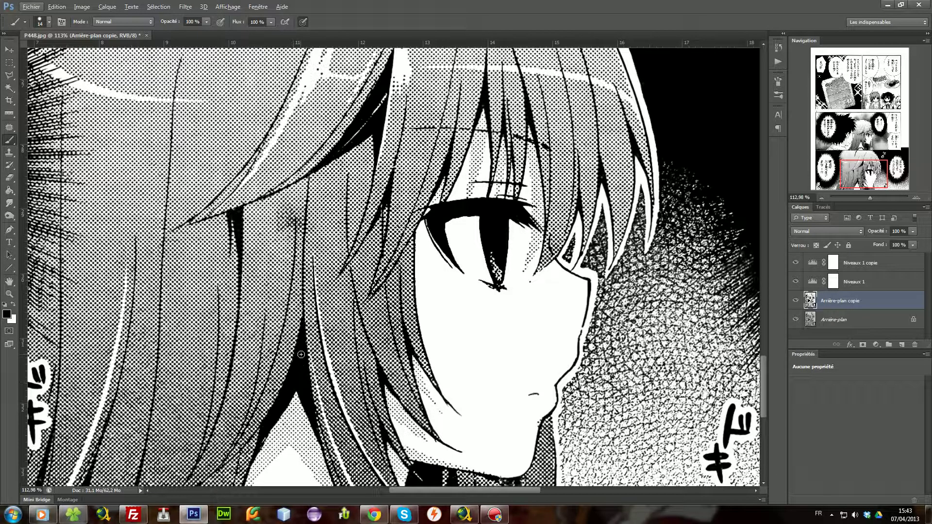
Enlarge the brush to 29 and paint out the specks in the black halo below and to the right of the bottom panel's left-hand bubble.
scroll(364, 177, up, 3)
scroll(299, 247, left, 11)
scroll(299, 248, down, 3)
scroll(292, 291, left, 3)
scroll(263, 398, up, 5)
right_click(263, 412)
alt+right_click(208, 426)
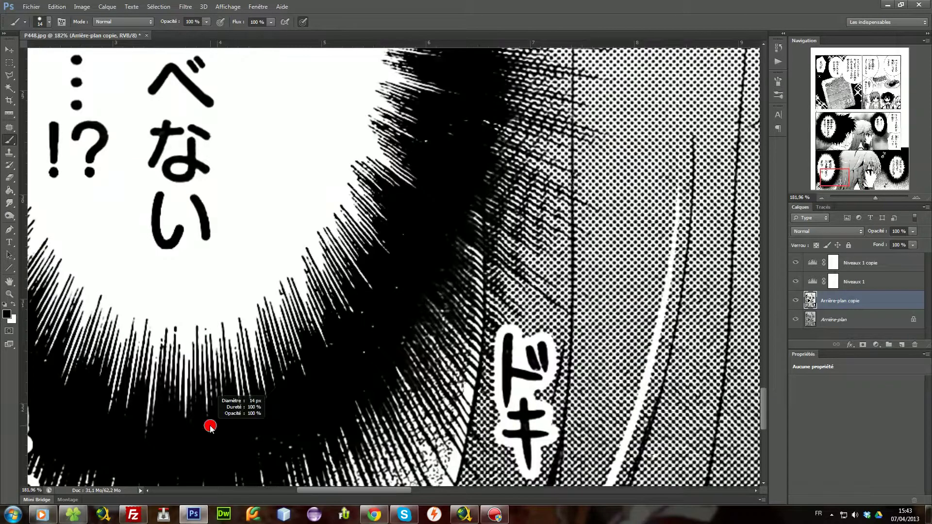
scroll(241, 427, down, 3)
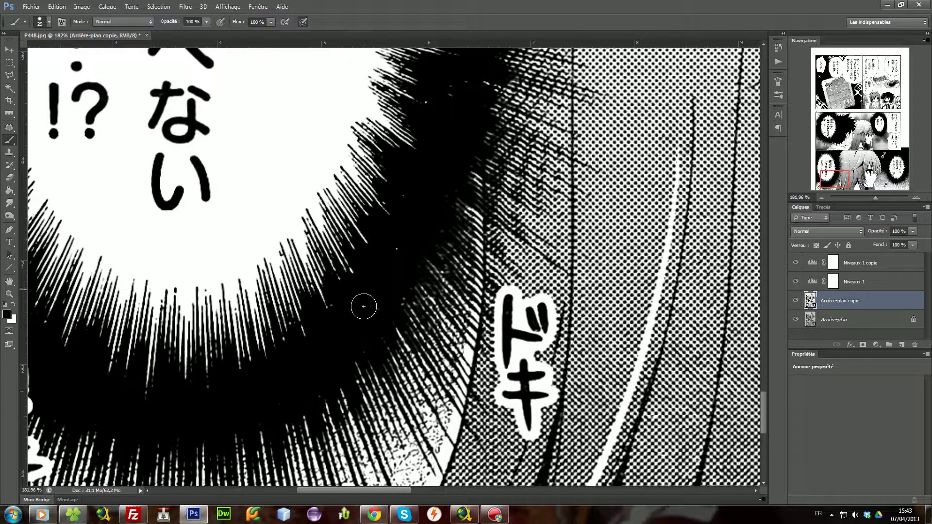
scroll(429, 205, up, 5)
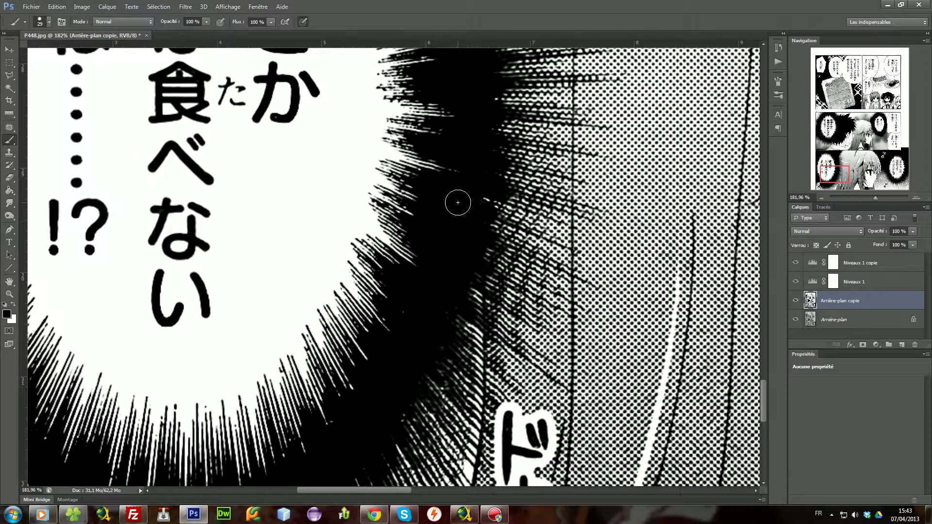
Paint black over the specks above and to the left of the bottom panel's left-hand speech bubble.
scroll(458, 202, up, 15)
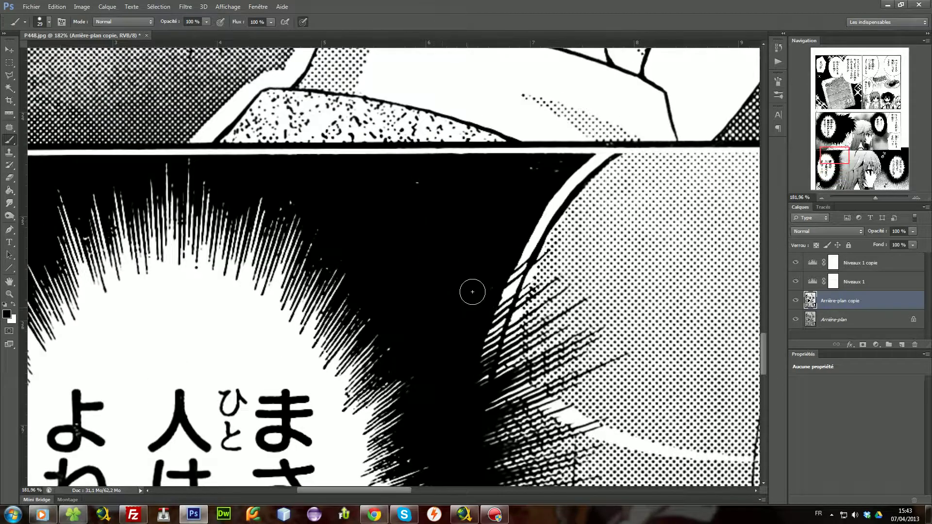
scroll(390, 183, left, 6)
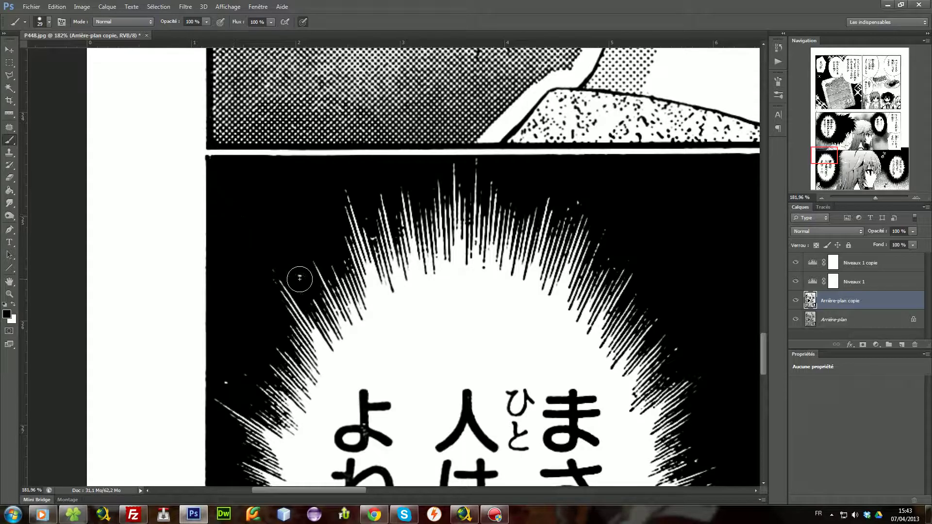
scroll(234, 370, down, 15)
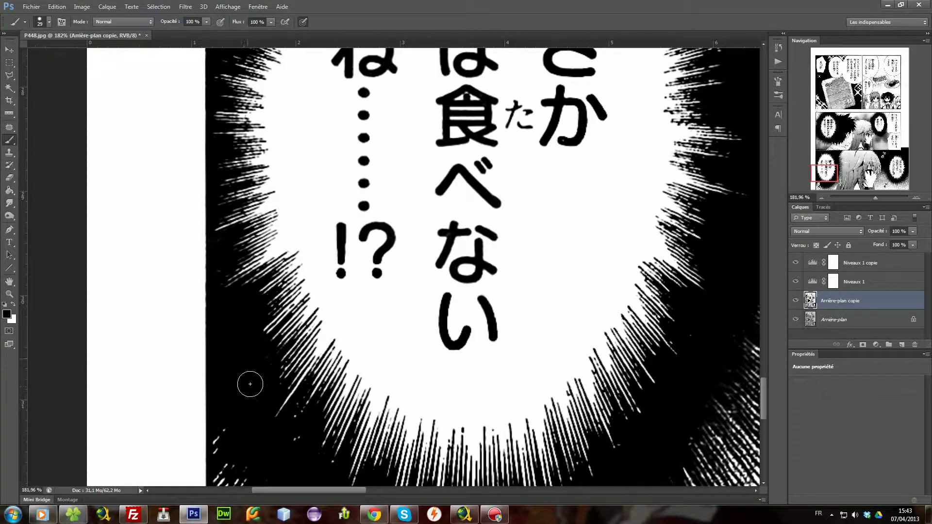
scroll(313, 390, down, 2)
scroll(329, 421, down, 3)
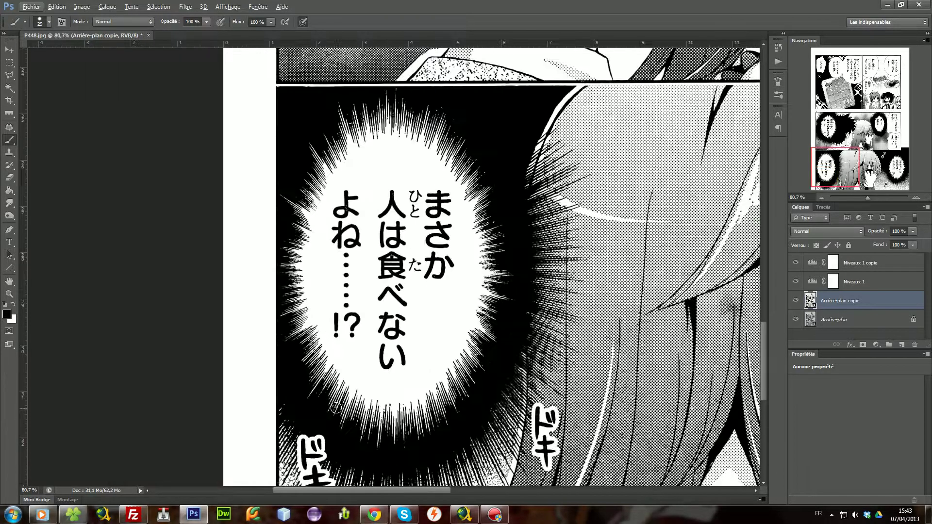
Paint out the specks in the boy's black hair beside the middle panel's left-hand bubble, using brush sizes 91 and 66.
scroll(398, 349, up, 6)
scroll(474, 318, up, 2)
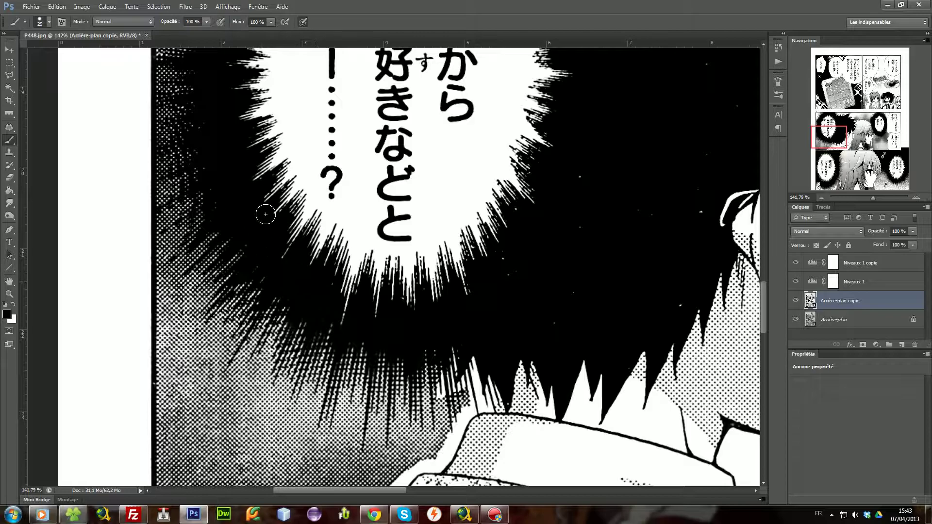
drag(530, 309, 482, 239)
scroll(638, 297, up, 2)
scroll(615, 276, right, 3)
mouse_move(595, 290)
mouse_down()
mouse_move(568, 267)
mouse_move(604, 154)
mouse_up()
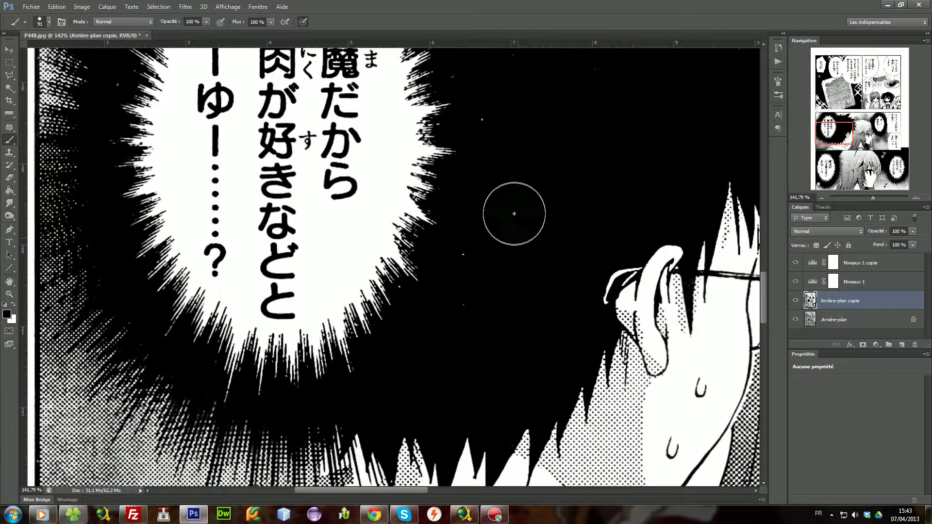
drag(421, 313, 409, 306)
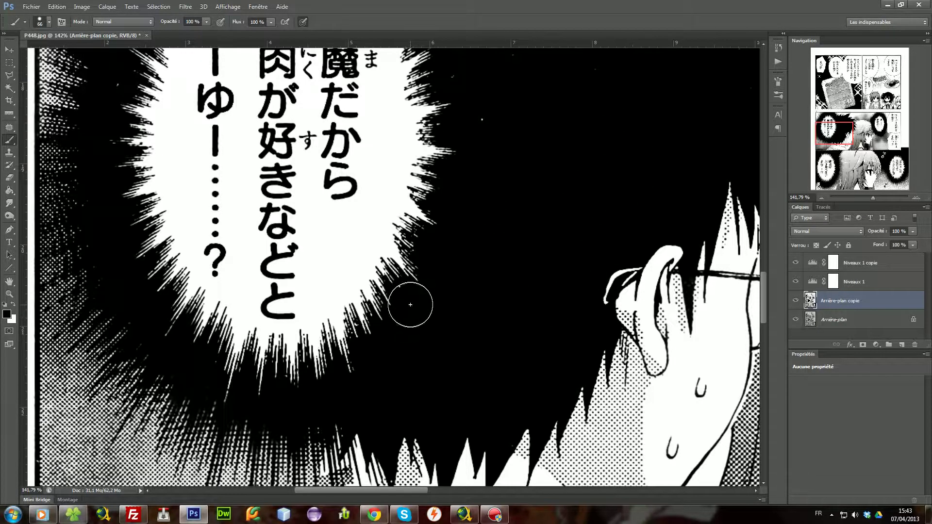
Paint out the specks in the upper part and spikes of the boy's black hair, using brush sizes 36, 14 and 26.
scroll(515, 289, up, 3)
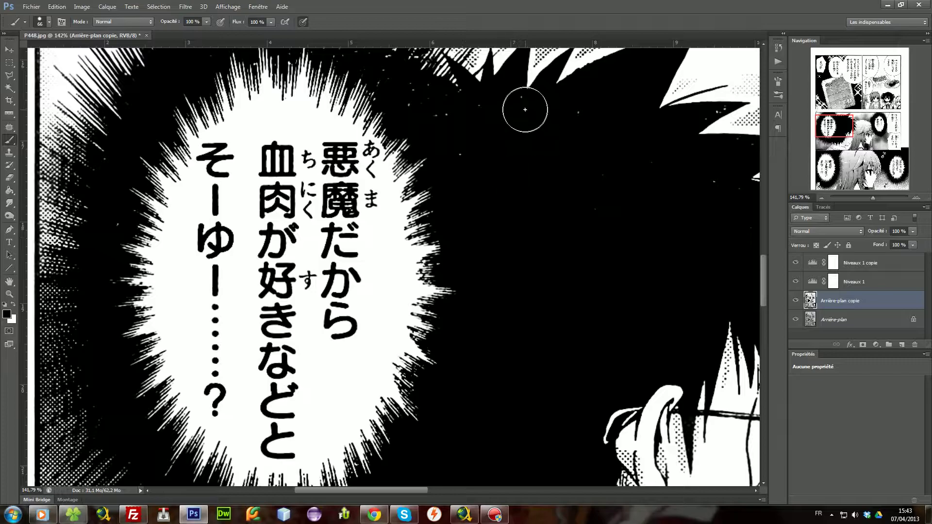
scroll(602, 150, right, 3)
drag(493, 252, 478, 151)
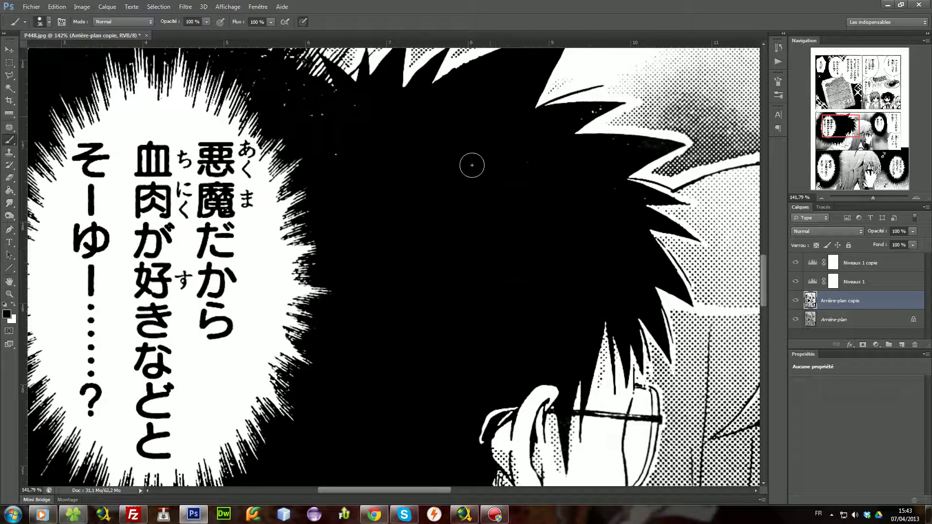
scroll(554, 134, up, 5)
drag(603, 108, 580, 111)
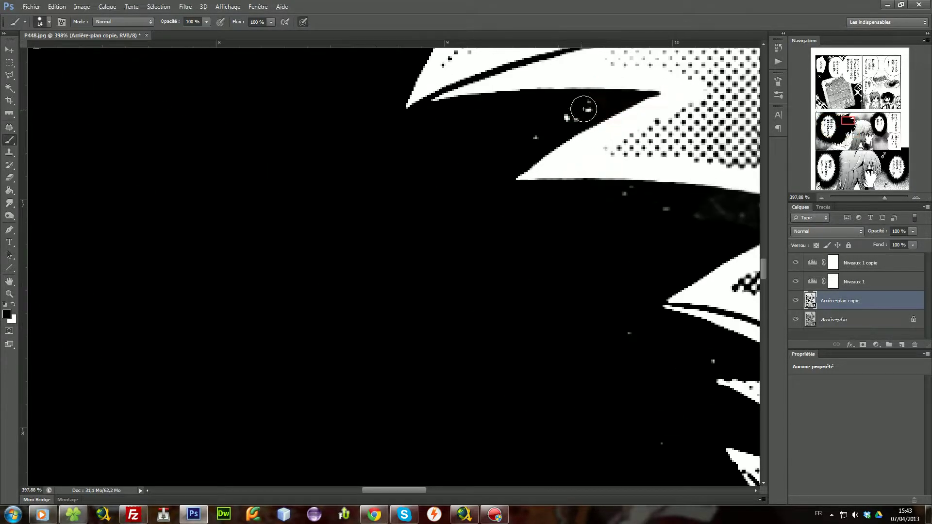
drag(558, 229, 581, 223)
scroll(582, 208, down, 2)
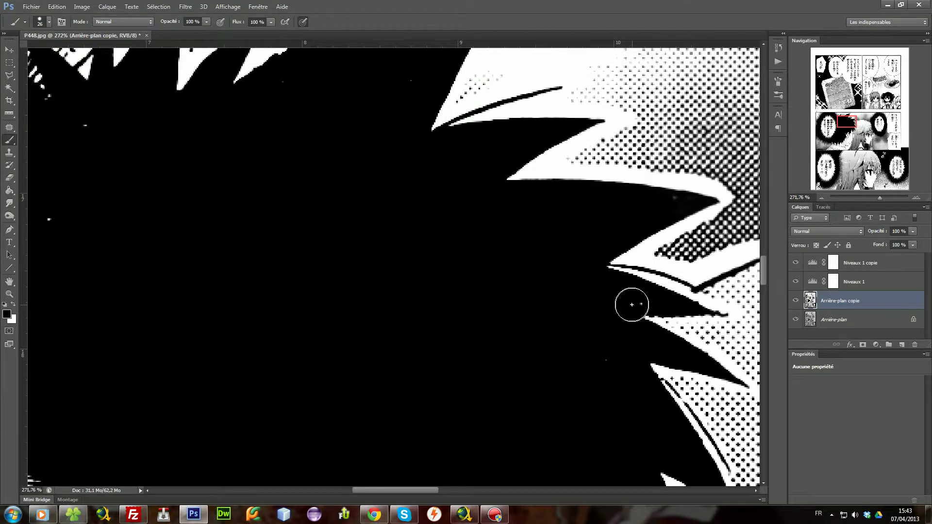
scroll(441, 413, down, 1)
scroll(307, 339, up, 1)
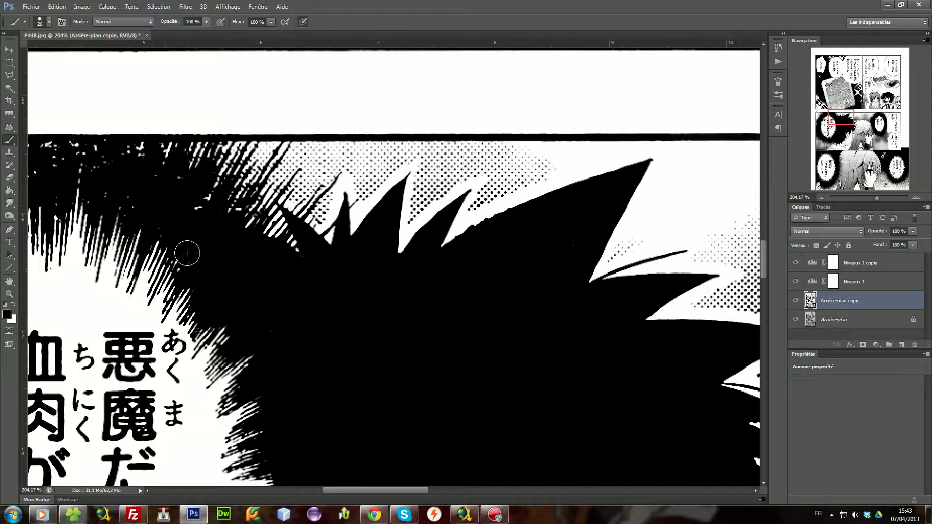
Paint black over the specks in the halo above and to the left of the middle panel's left-hand speech bubble.
scroll(114, 184, left, 12)
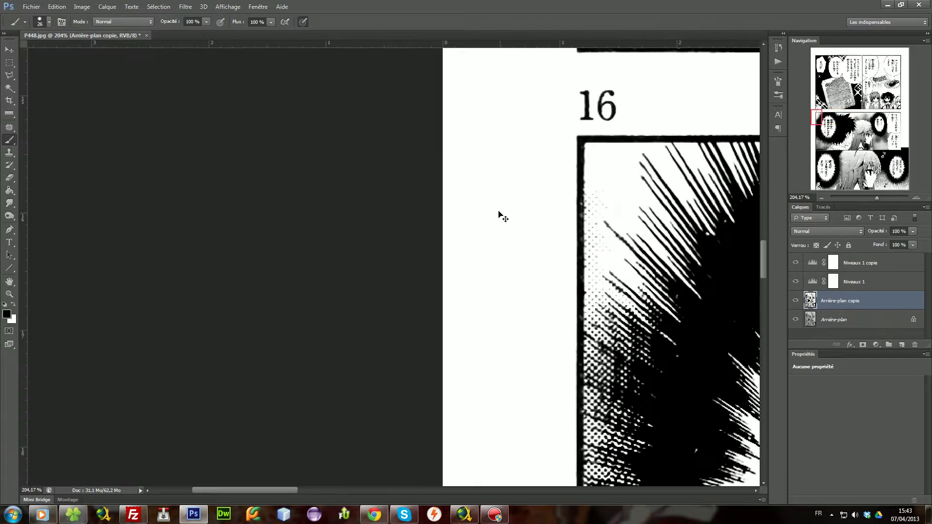
scroll(499, 217, right, 3)
scroll(498, 226, right, 5)
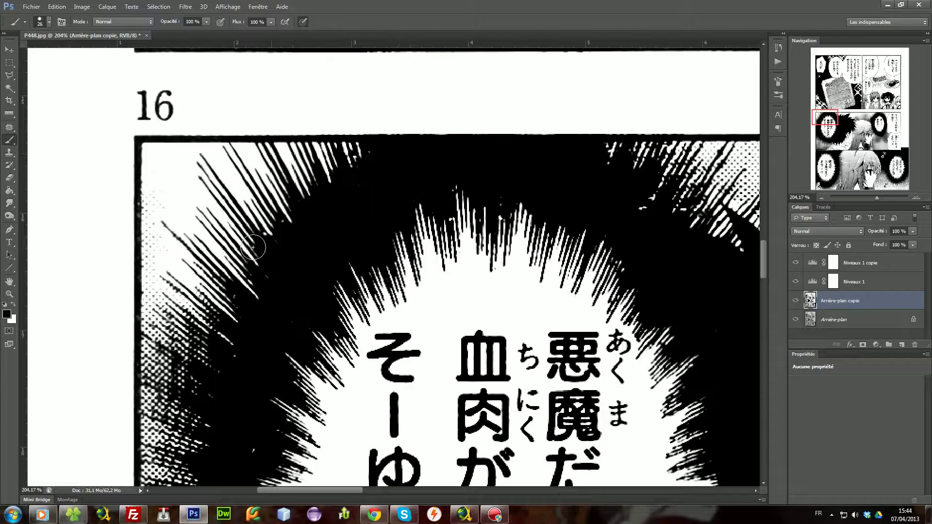
scroll(238, 284, down, 4)
scroll(257, 373, down, 3)
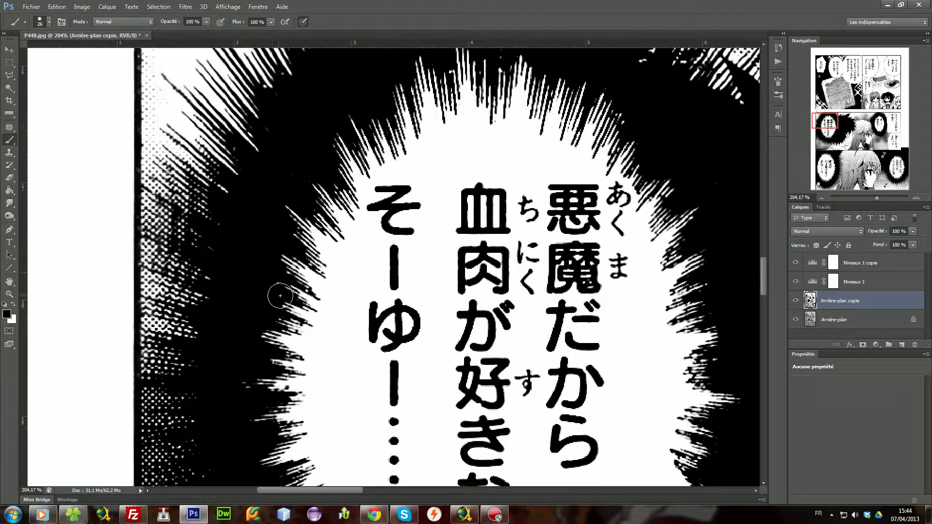
scroll(443, 224, down, 2)
scroll(443, 224, down, 3)
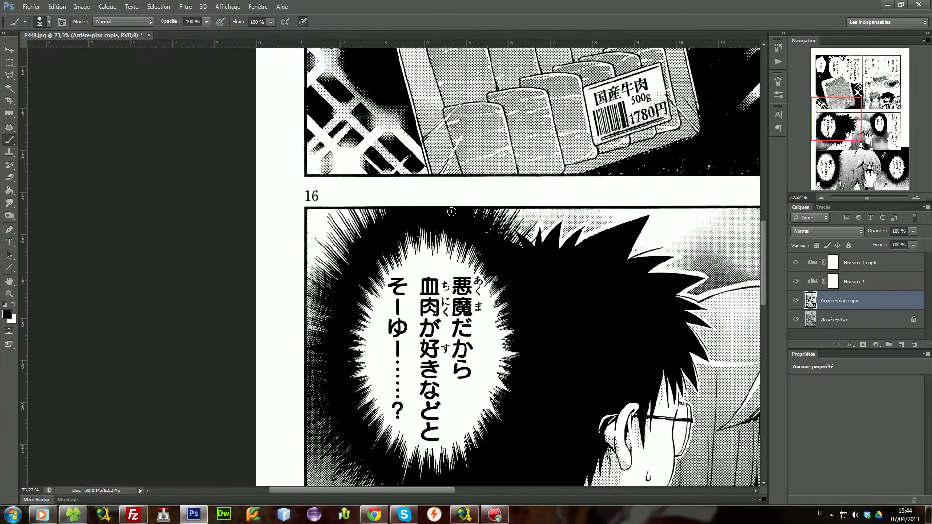
Paint out the specks in the middle panel girl's eye and the right-hand bubble's black halo, using brush size 16.
scroll(442, 224, down, 2)
scroll(443, 224, right, 3)
scroll(607, 292, up, 4)
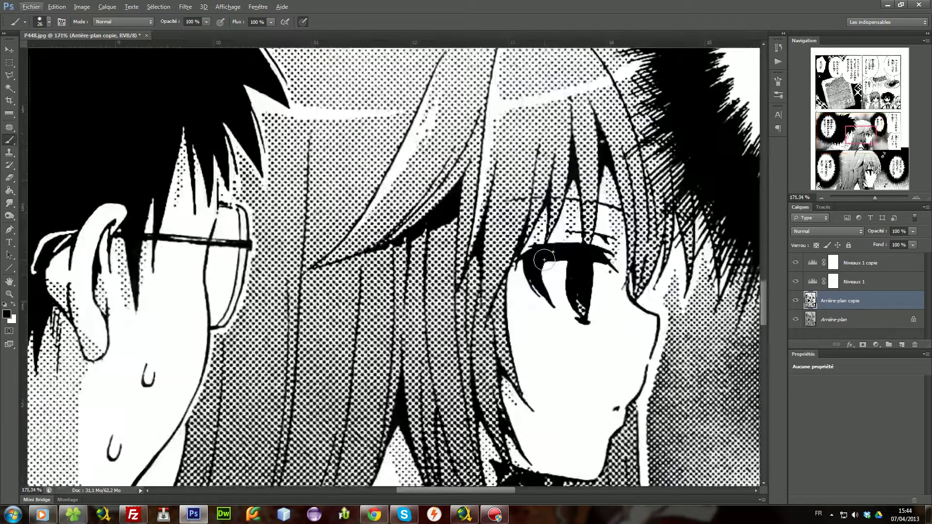
drag(563, 250, 554, 250)
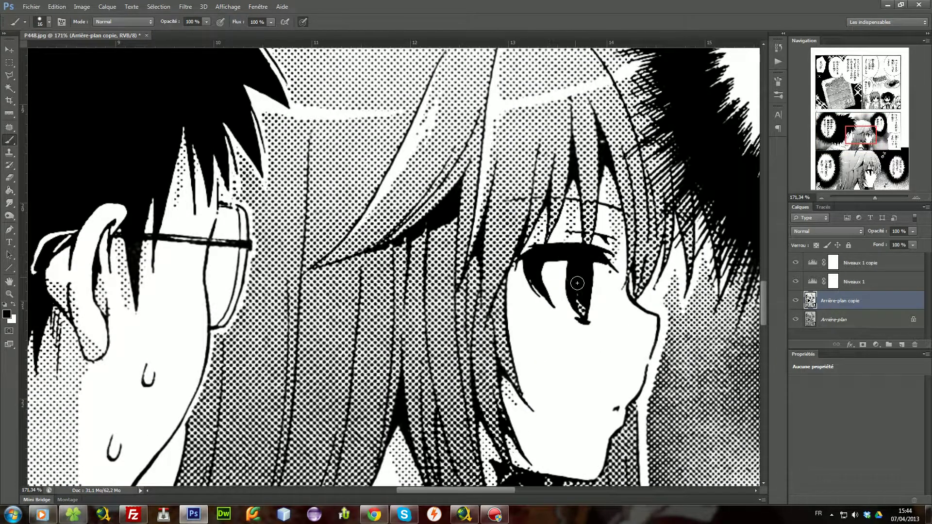
scroll(576, 282, right, 5)
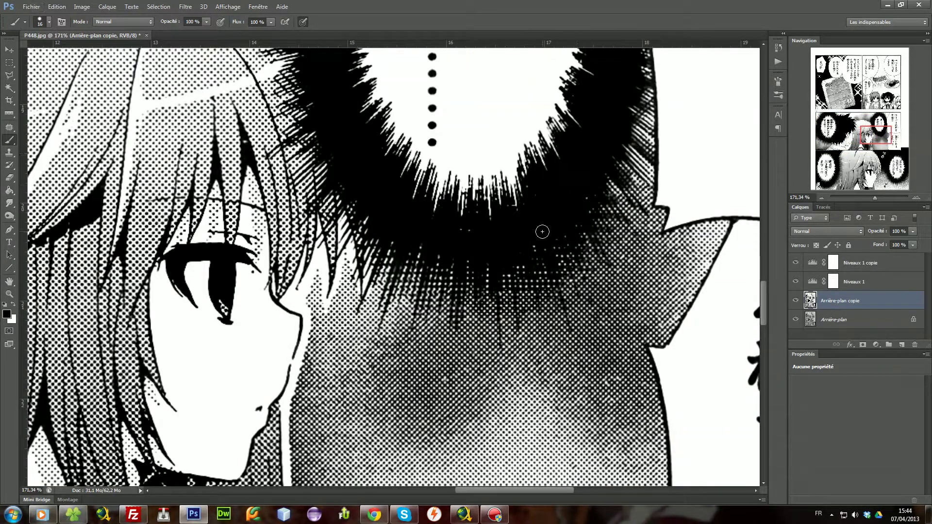
scroll(457, 228, up, 5)
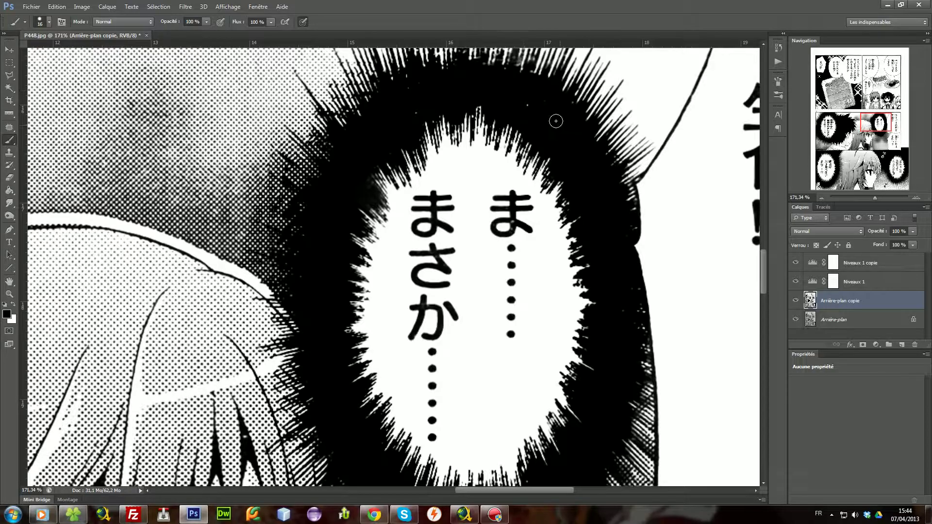
Paint black over the specks in the black-haired girl's crown and left pigtail in the upper-right panel, using brush size 26.
scroll(579, 291, down, 3)
scroll(486, 243, up, 10)
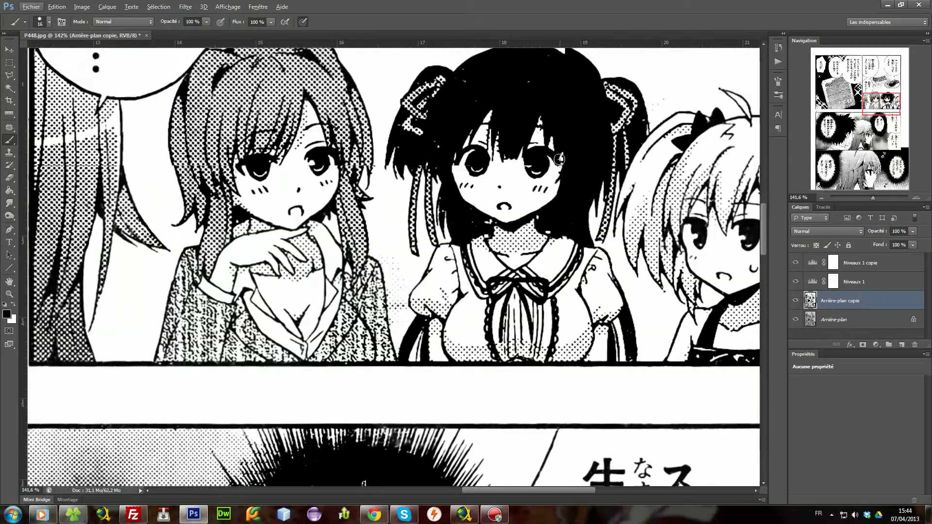
scroll(472, 184, up, 4)
alt+right_click(455, 196)
mouse_move(449, 192)
mouse_down()
mouse_move(421, 137)
mouse_move(520, 143)
mouse_move(573, 124)
mouse_up()
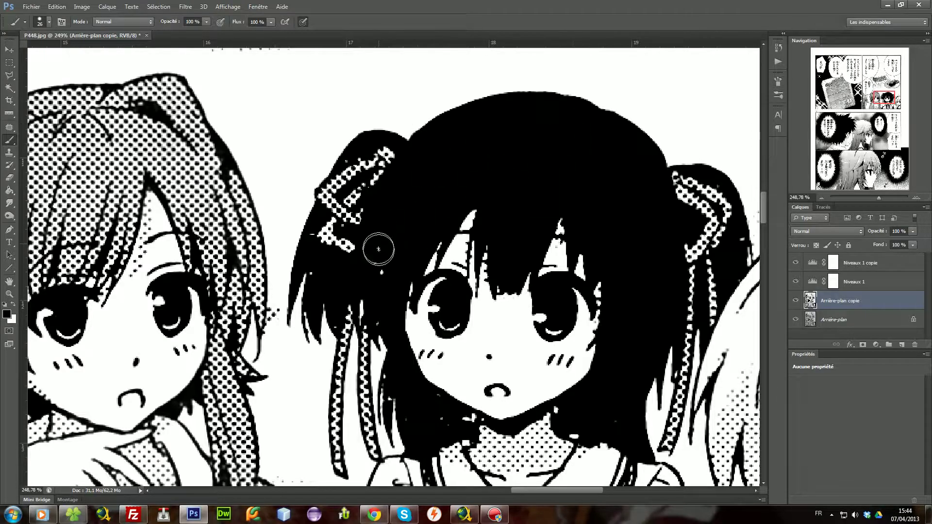
drag(384, 314, 315, 278)
Paint out the specks in the black-haired girl's lower hair beside her jaw and collar, reducing the brush to 16.
scroll(412, 309, down, 2)
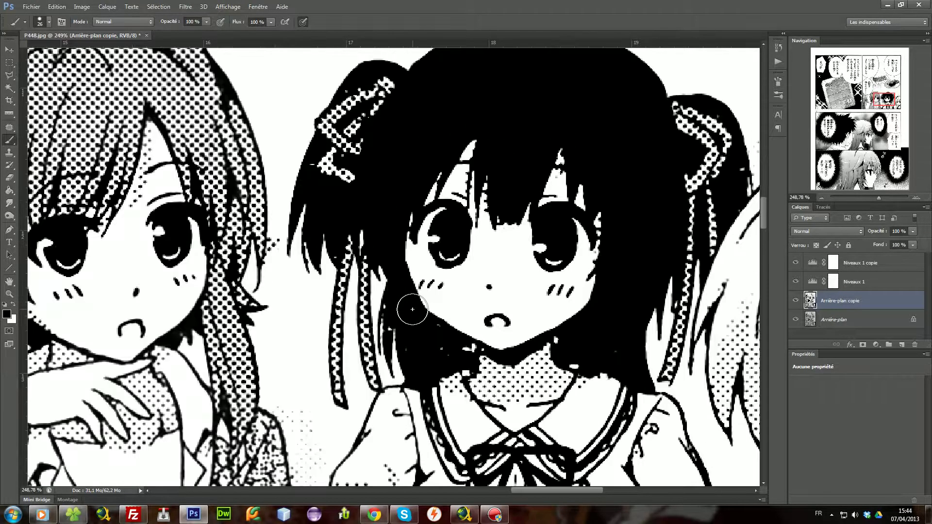
drag(400, 322, 425, 345)
alt+right_click(443, 343)
alt+right_click(443, 344)
alt+right_click(440, 348)
Touch up the dark areas of the blonde girl and the hair ends beside the black-haired girl's sleeves, using brush sizes 16 and 12.
scroll(618, 347, down, 5)
drag(734, 409, 620, 393)
scroll(619, 394, up, 4)
scroll(613, 395, down, 3)
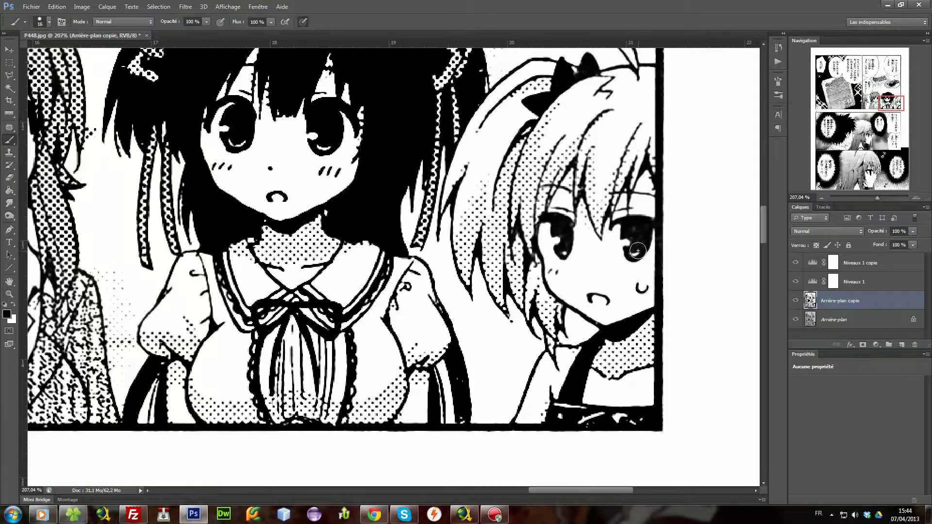
scroll(456, 378, up, 2)
alt+right_click(465, 386)
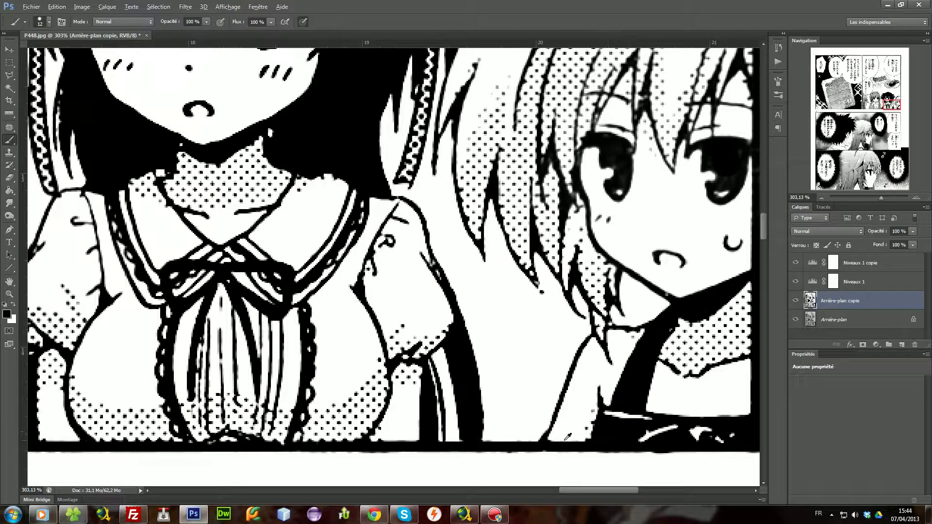
scroll(568, 436, down, 3)
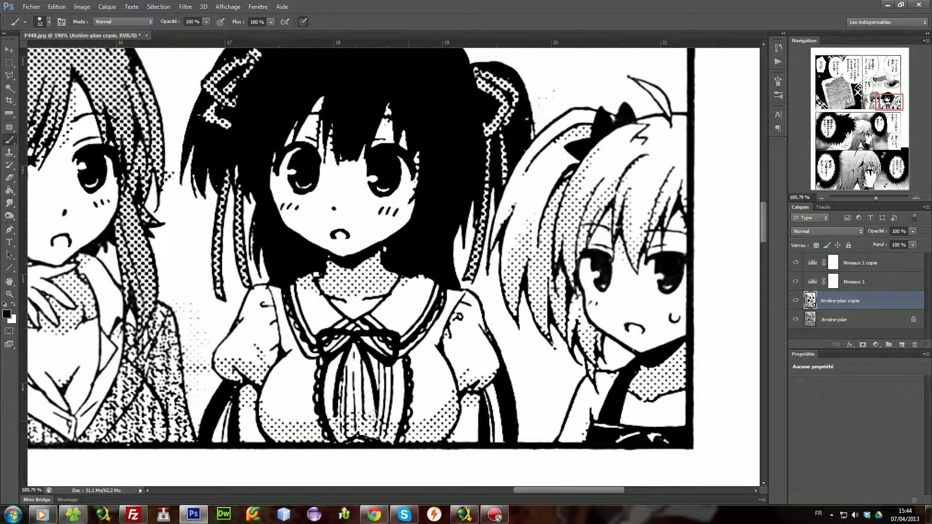
scroll(295, 388, up, 3)
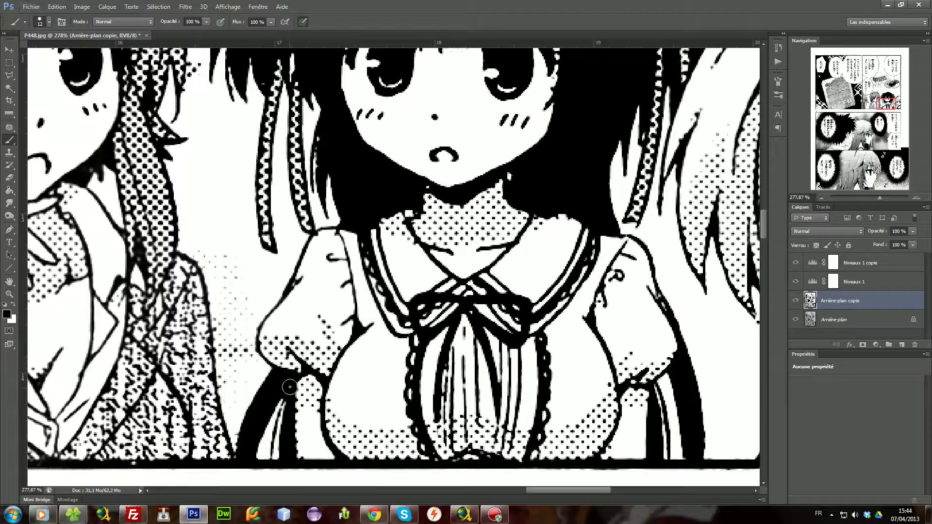
Paint out the specks in the black part of the meat dish on the round plate, using brush size 28.
scroll(287, 392, down, 6)
scroll(306, 256, up, 2)
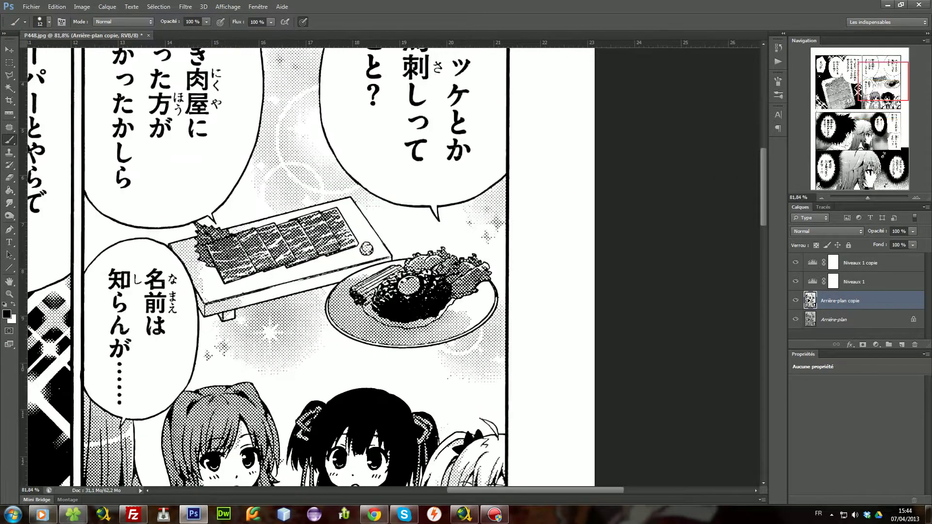
scroll(416, 303, up, 10)
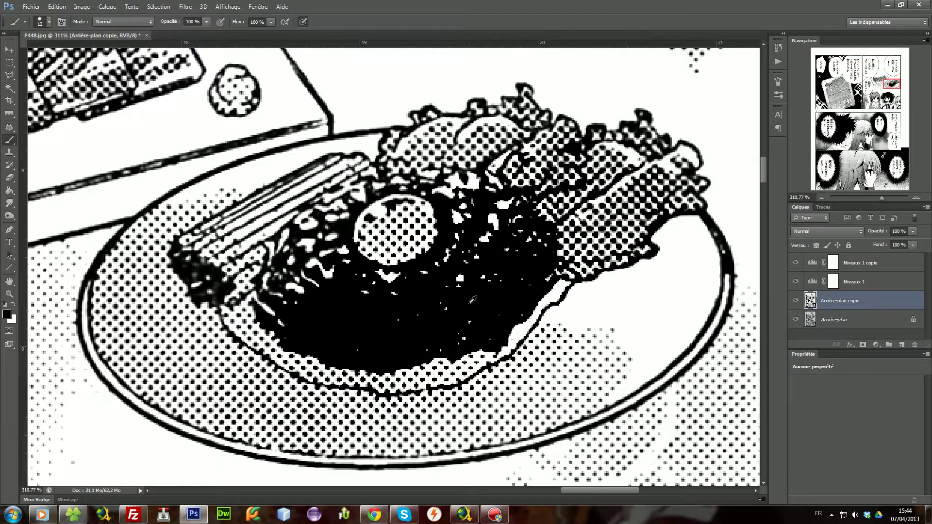
drag(464, 304, 479, 310)
mouse_move(531, 245)
mouse_down()
mouse_move(512, 271)
mouse_move(521, 250)
mouse_up()
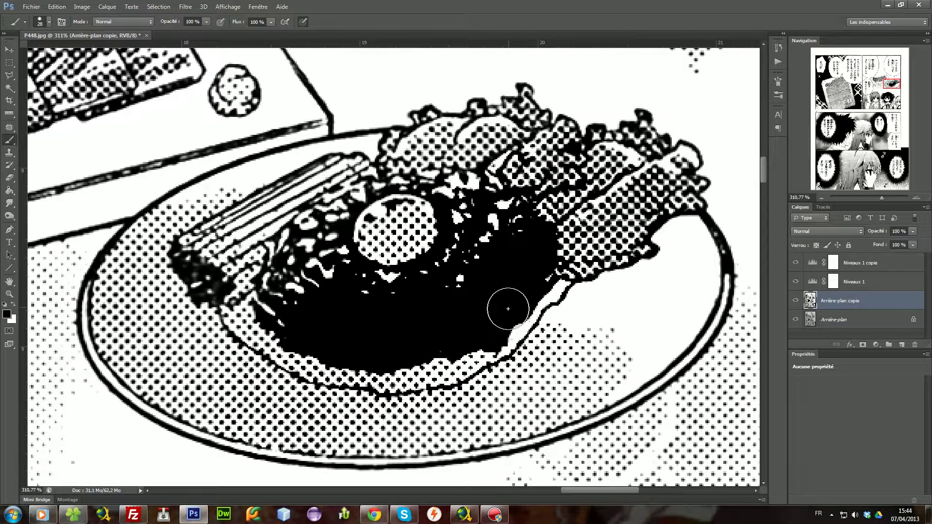
Paint black over the specks in the background beneath the large speech bubble and around the lattice beside the meat tray.
scroll(507, 308, down, 6)
scroll(272, 290, up, 4)
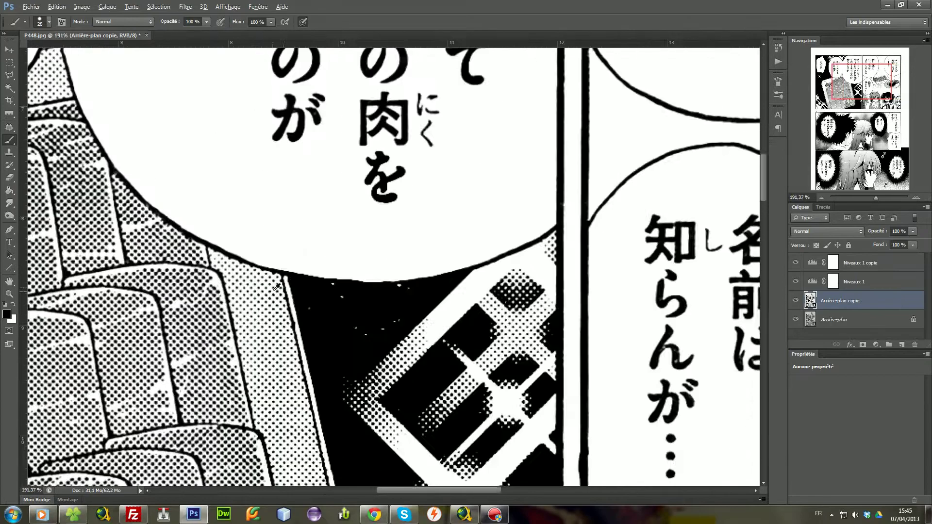
scroll(272, 290, up, 1)
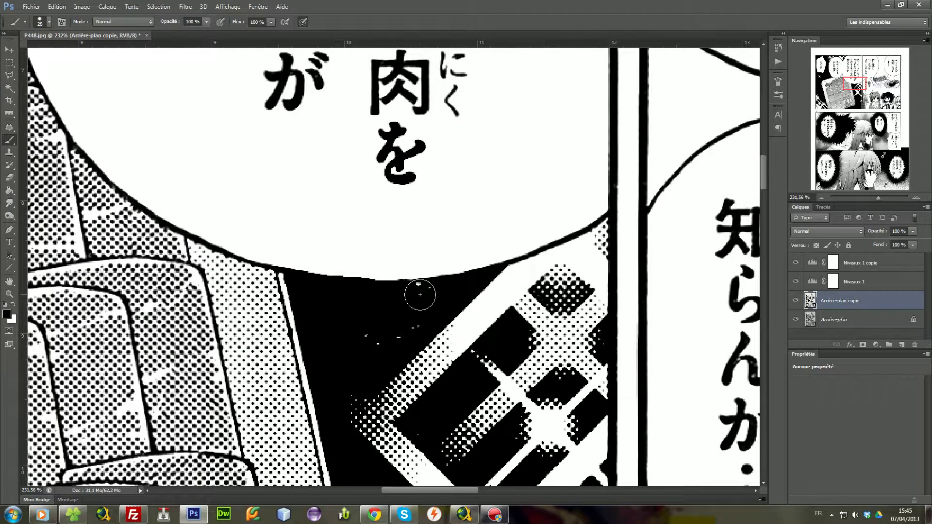
scroll(383, 332, down, 3)
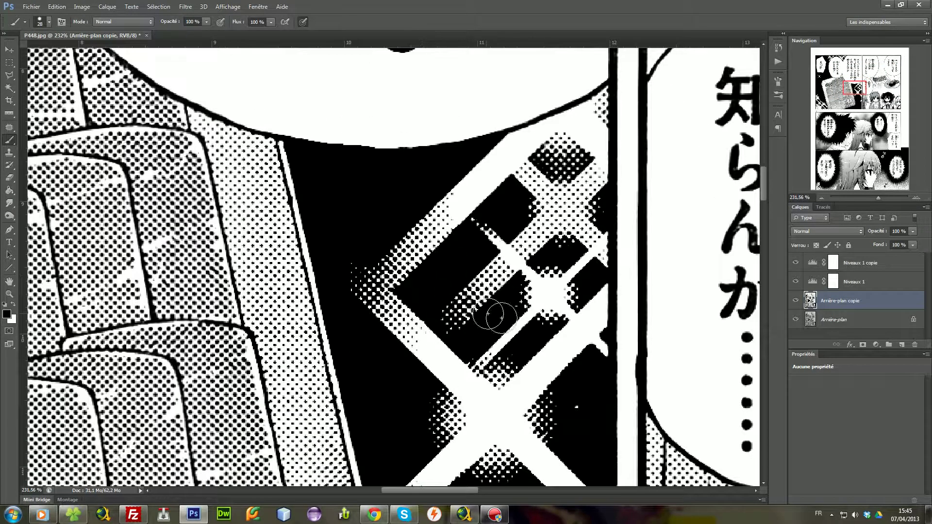
scroll(479, 312, down, 2)
Paint out the specks in the black background to the right of and below the meat tray's price label.
scroll(577, 346, down, 7)
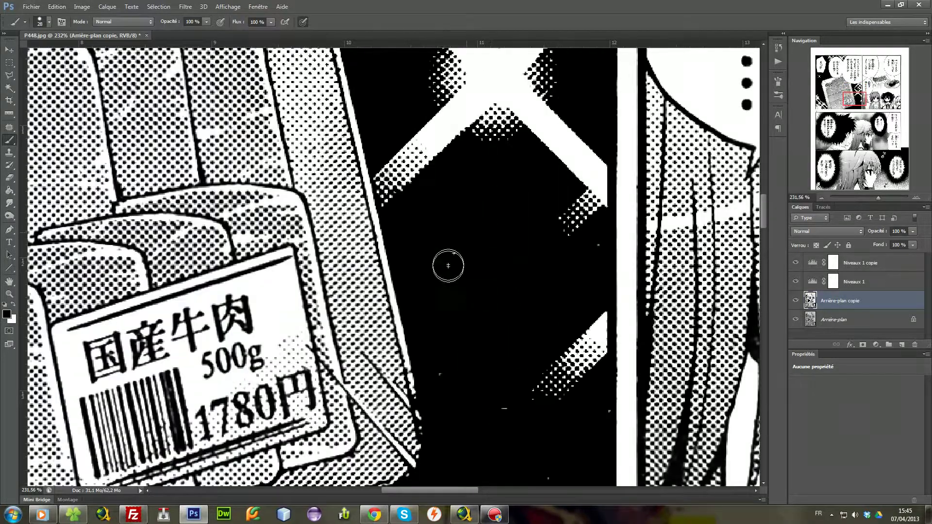
scroll(589, 276, down, 3)
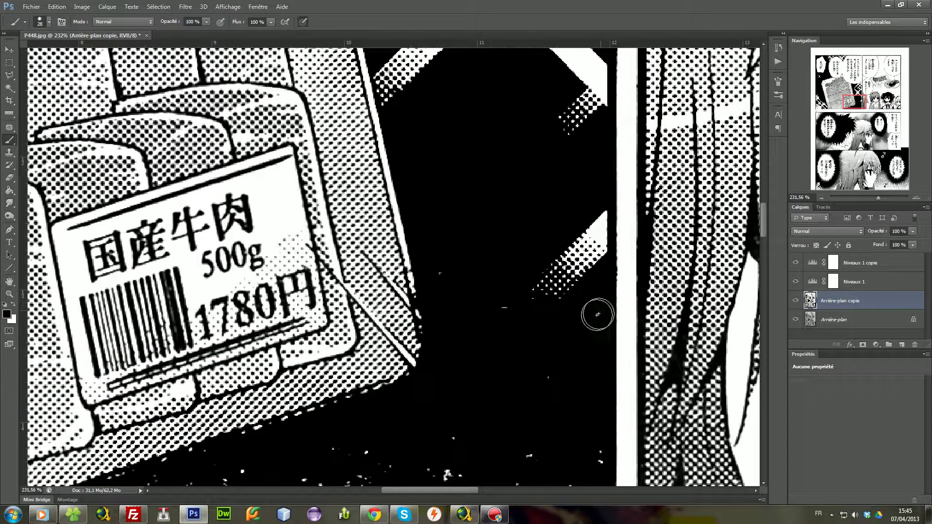
scroll(580, 337, down, 3)
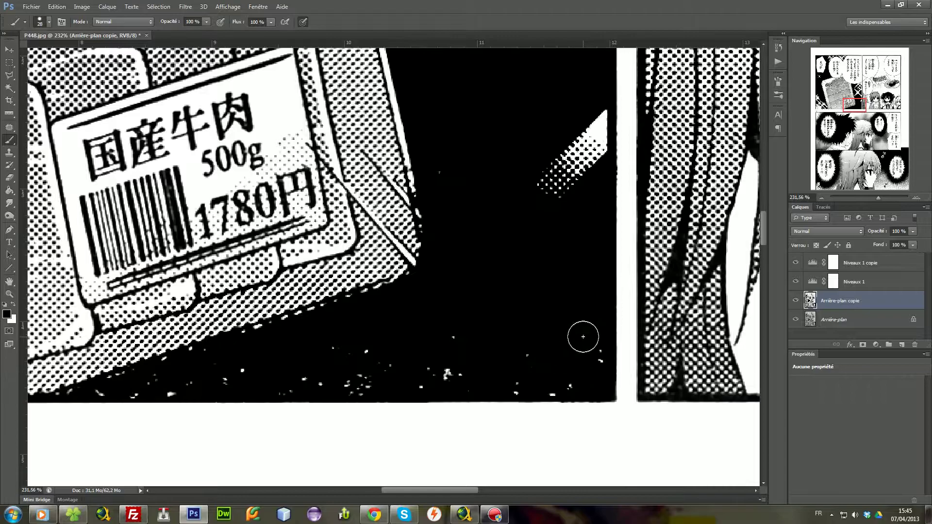
drag(591, 380, 536, 383)
mouse_move(534, 348)
mouse_down()
mouse_move(459, 371)
mouse_move(476, 340)
mouse_up()
scroll(284, 380, left, 5)
mouse_move(283, 380)
mouse_down()
mouse_move(410, 378)
mouse_move(378, 376)
mouse_move(485, 386)
mouse_move(487, 347)
mouse_up()
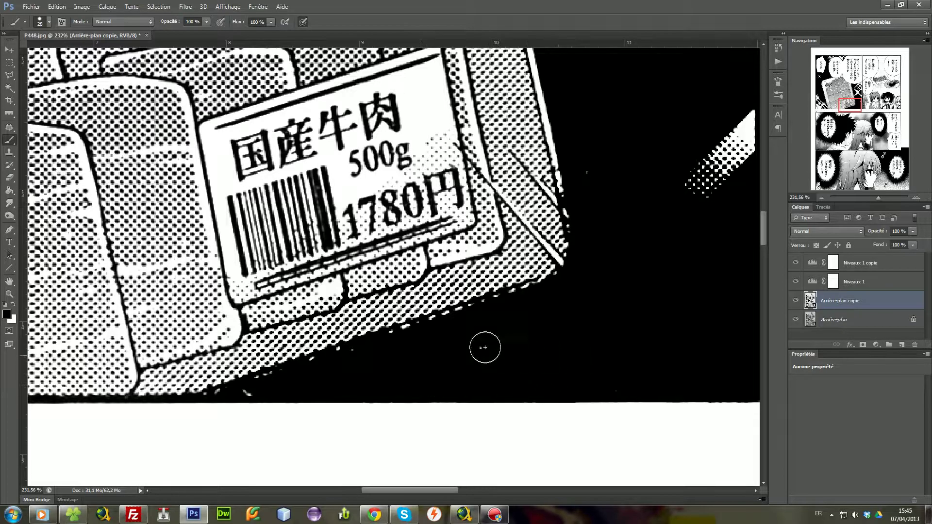
Clean the specks along the meat tray's lower edge and in the black background to its left, using brush size 16.
alt+right_click(330, 398)
scroll(609, 194, down, 4)
scroll(610, 194, up, 5)
scroll(437, 267, left, 3)
scroll(437, 267, up, 1)
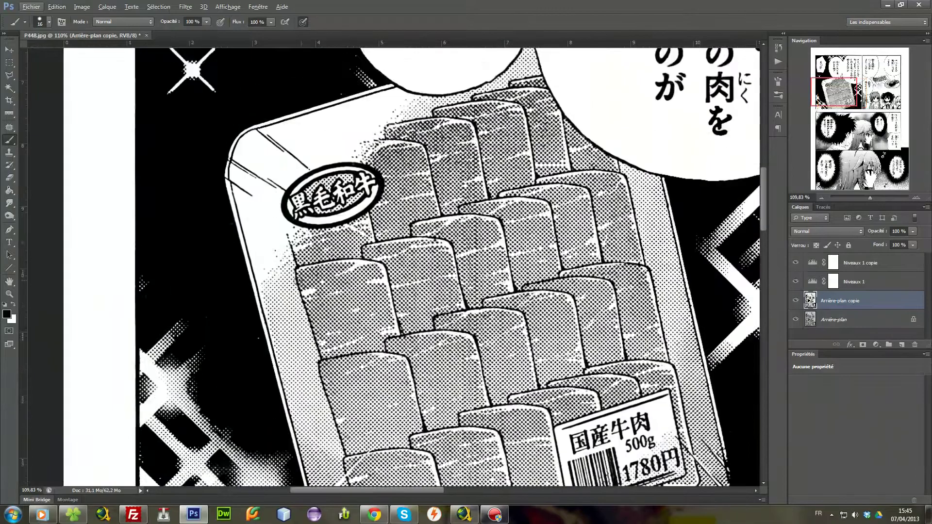
scroll(245, 335, up, 3)
scroll(241, 337, up, 1)
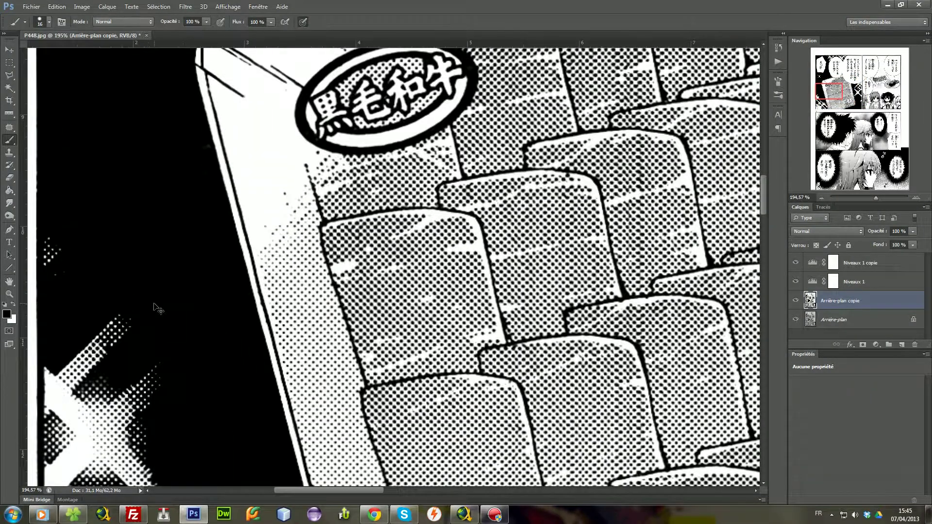
scroll(160, 306, down, 5)
scroll(169, 299, left, 2)
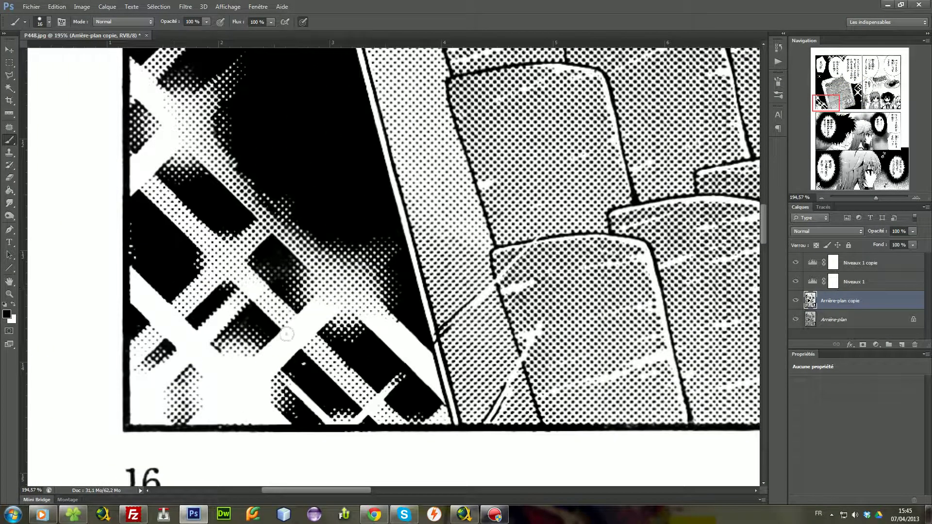
Paint black over the specks around the first panel's left-hand speech bubble and above the meat tray, enlarging the brush to 33.
scroll(303, 367, up, 10)
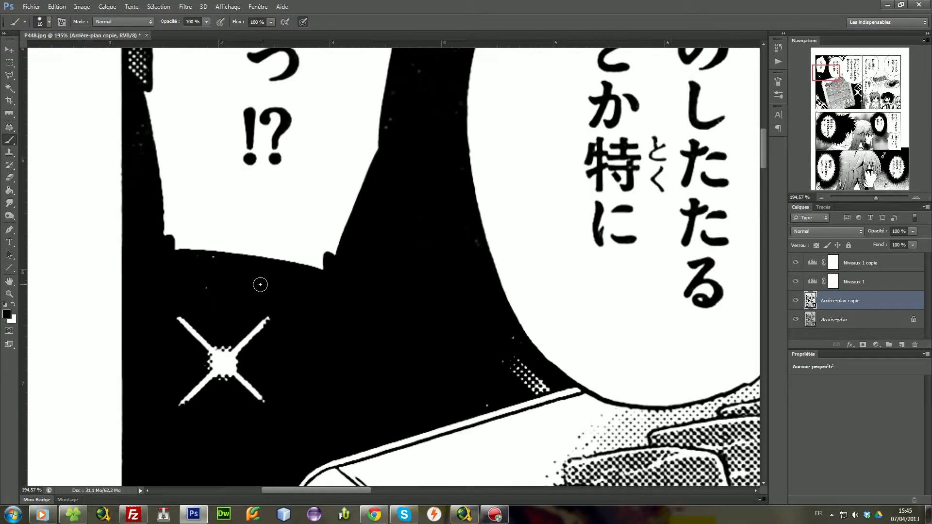
drag(395, 333, 408, 341)
click(507, 344)
scroll(402, 210, up, 5)
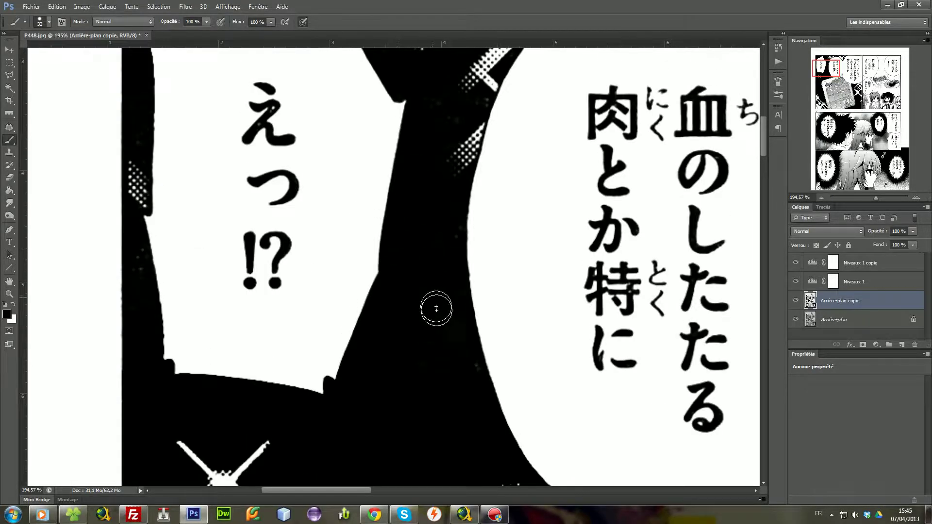
scroll(468, 368, down, 3)
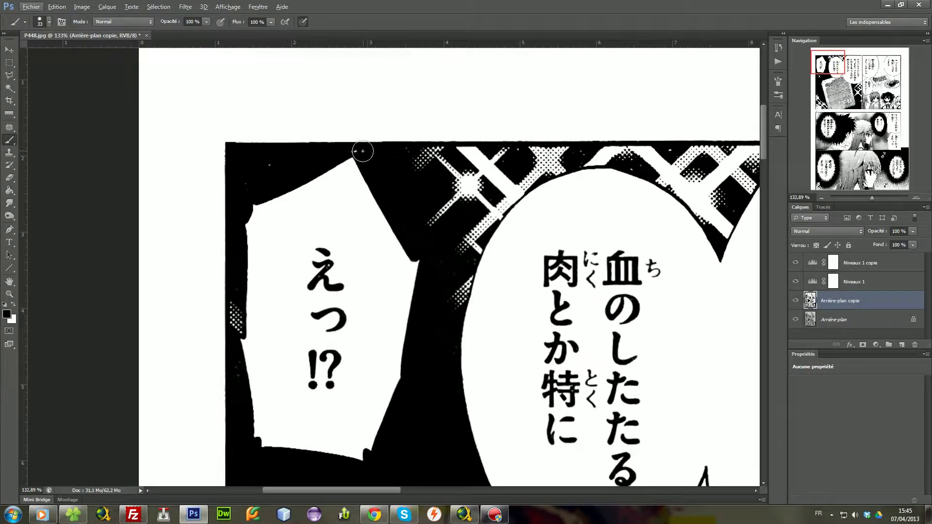
alt+scroll(363, 151, up, 3)
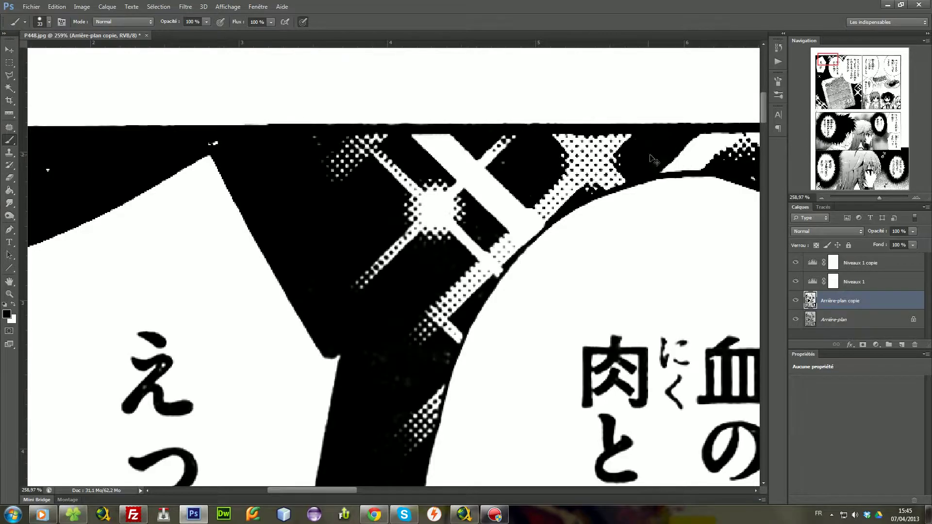
Paint out the specks in the lattice along the first panel's upper edge and in its upper-left corner, using brush size 14.
scroll(648, 155, right, 4)
drag(612, 171, 592, 171)
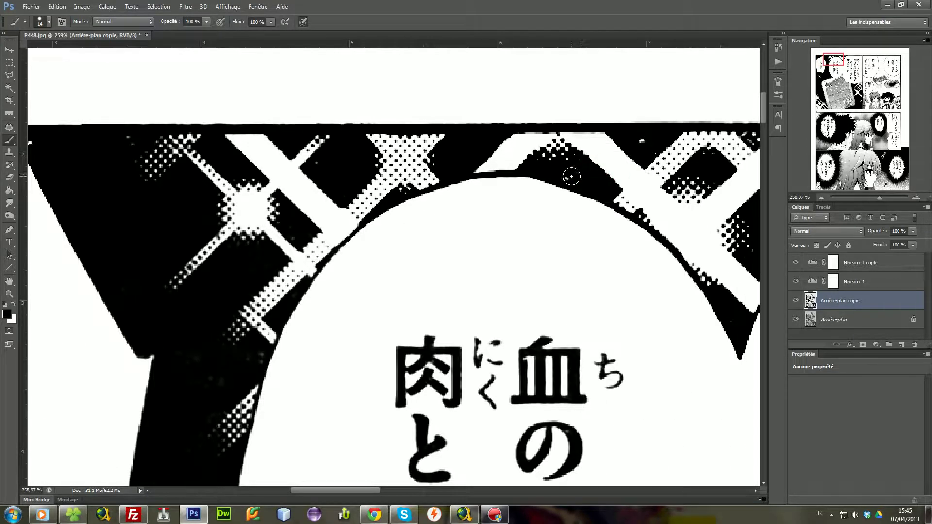
scroll(646, 146, right, 4)
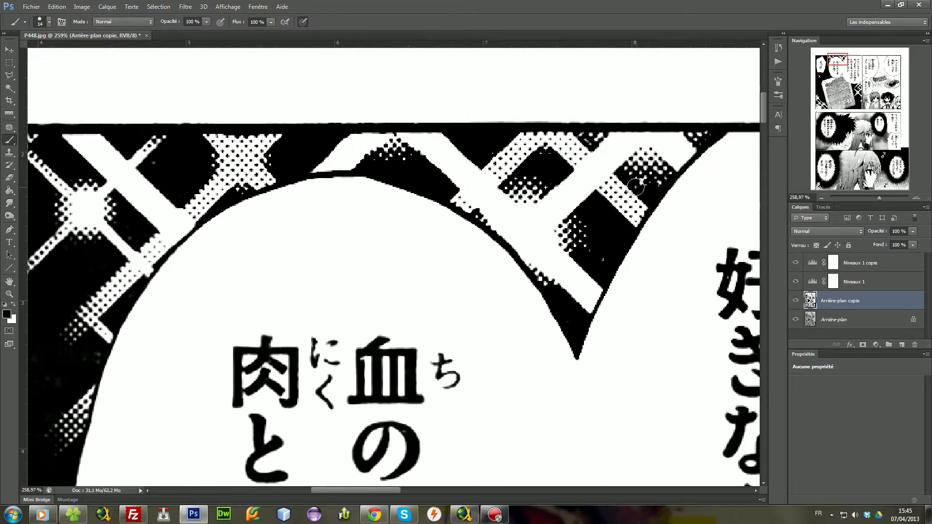
scroll(594, 280, left, 12)
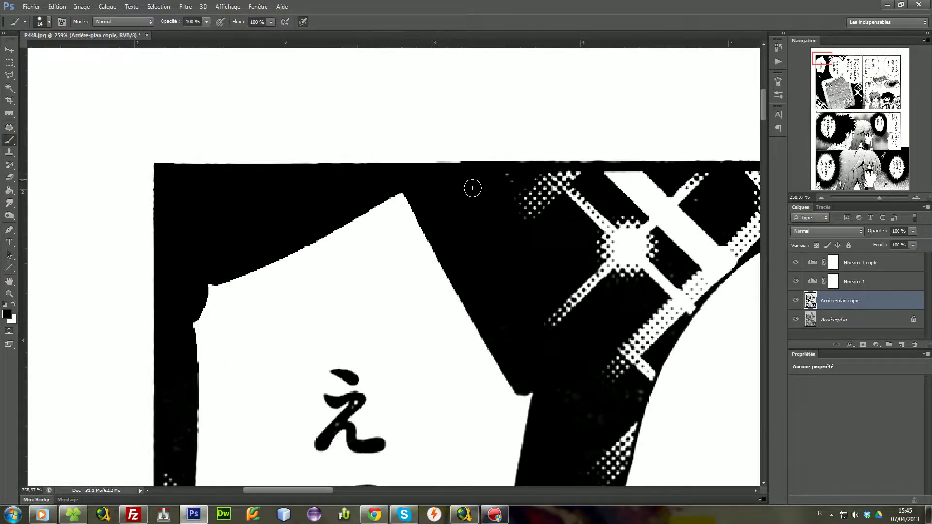
Play the recorded action "finir clean" from the Clean2 set on the page, and collapse the actions list.
scroll(505, 183, down, 5)
scroll(497, 241, right, 10)
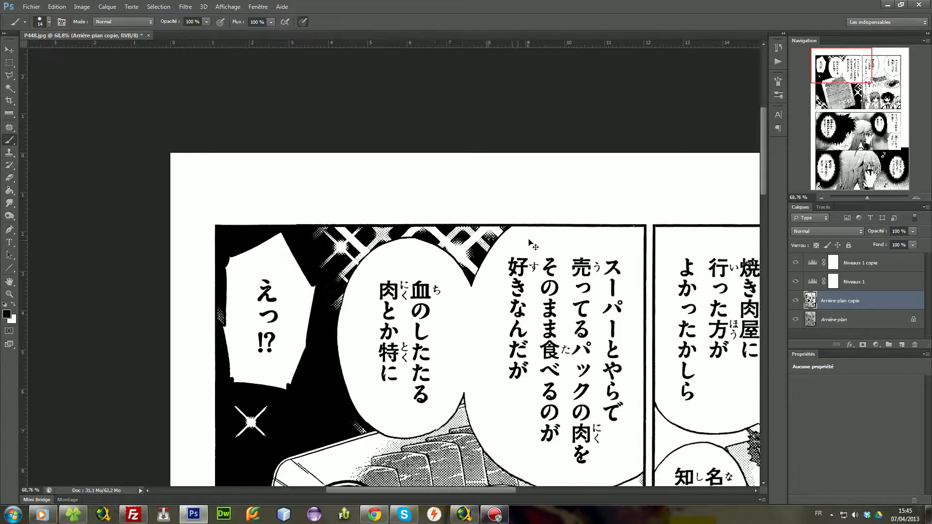
scroll(496, 241, down, 3)
scroll(497, 241, down, 4)
scroll(497, 242, down, 5)
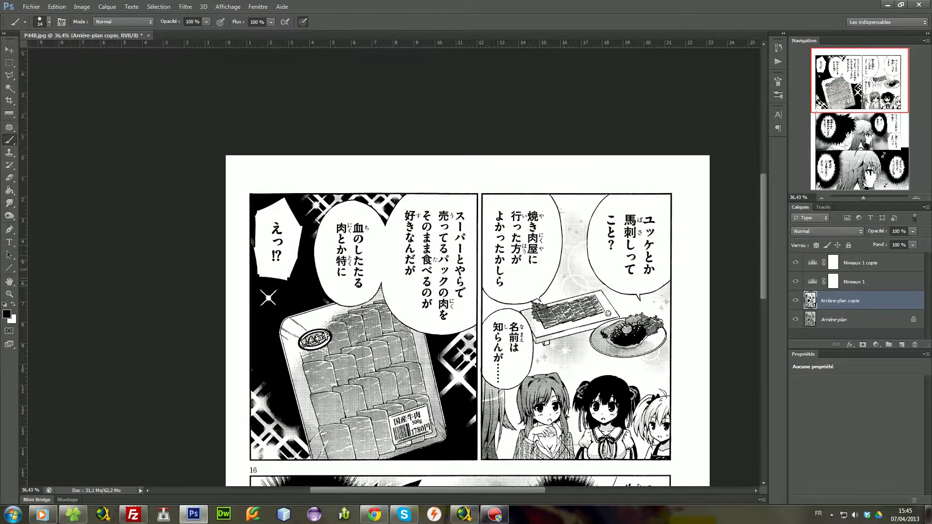
scroll(497, 241, down, 3)
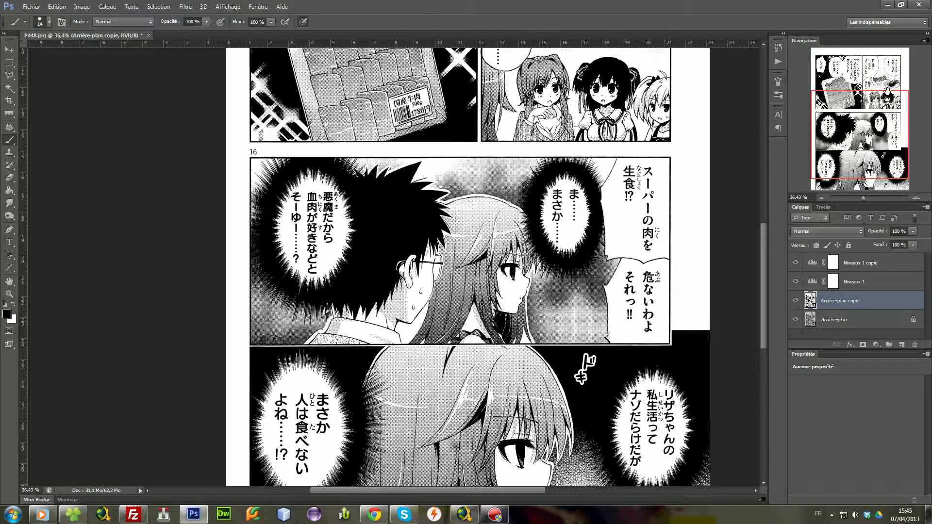
click(779, 63)
scroll(657, 100, up, 2)
click(634, 62)
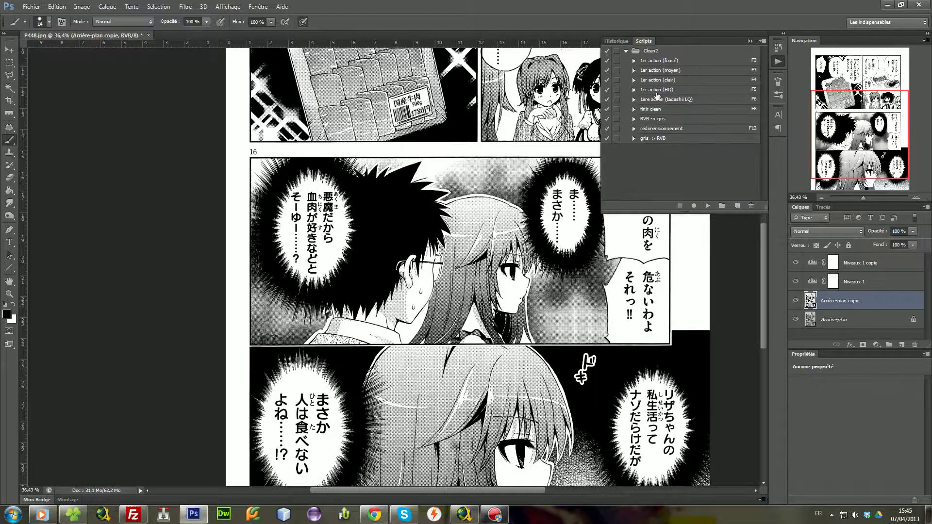
click(684, 109)
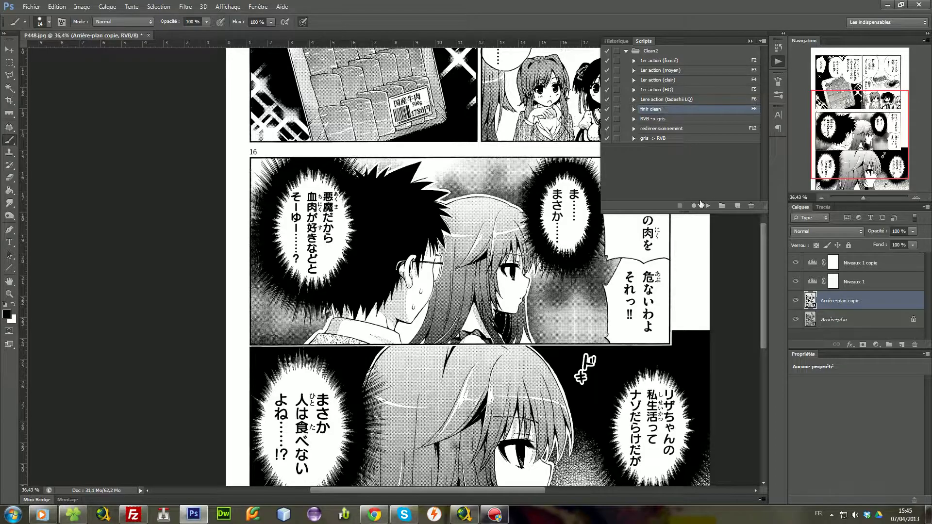
click(708, 207)
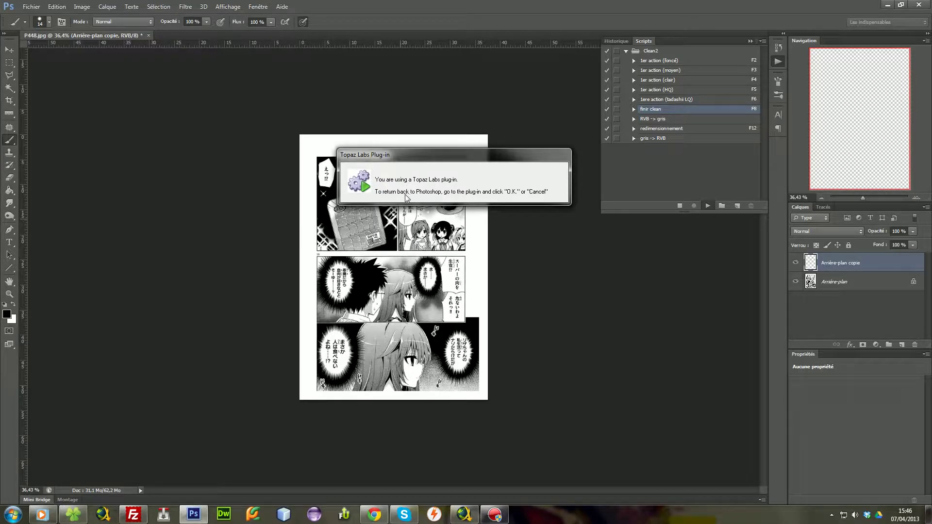
scroll(258, 209, up, 6)
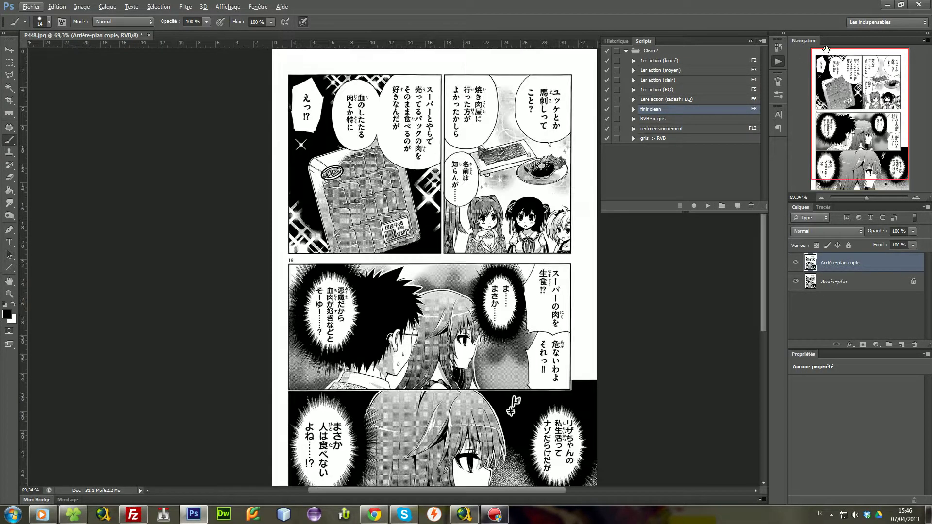
click(752, 42)
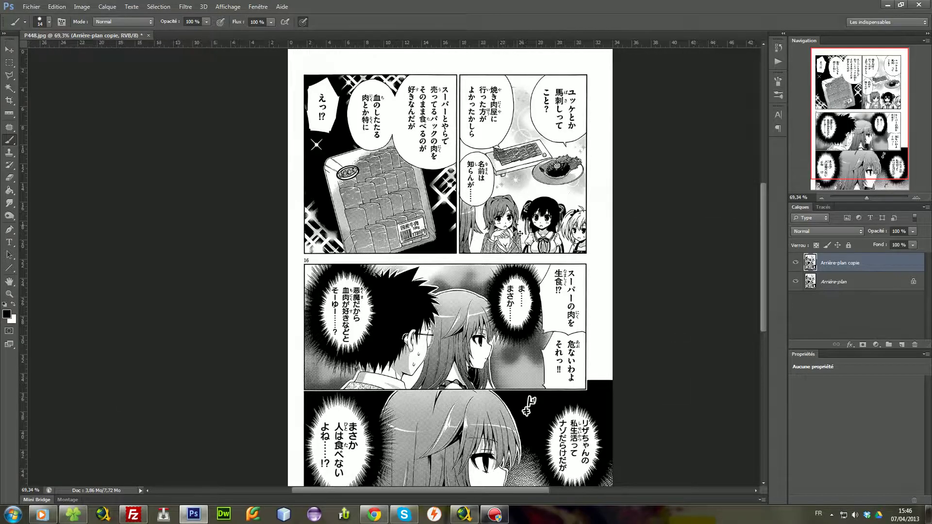
Paint white over the text in the first panel's three speech bubbles and the second panel's upper-left bubble, enlarging the brush to 47.
scroll(488, 225, up, 3)
scroll(487, 225, up, 5)
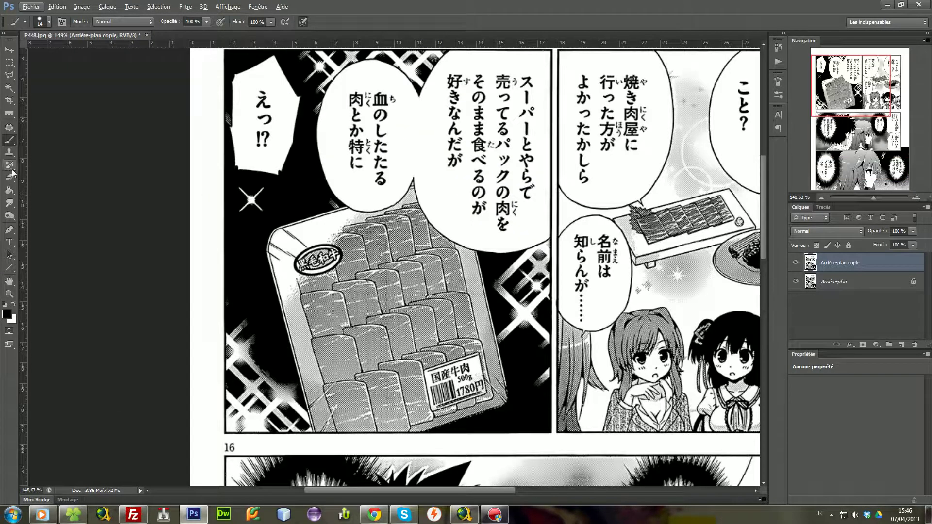
scroll(13, 172, up, 1)
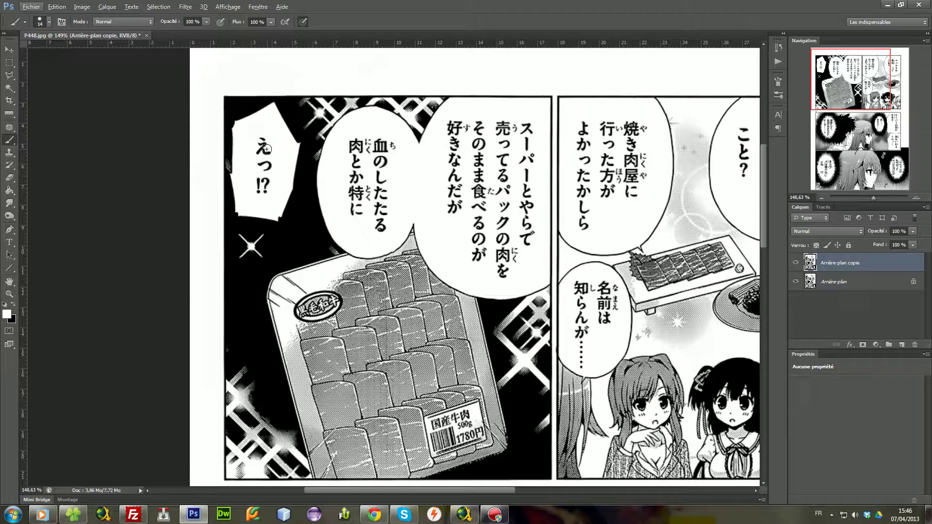
mouse_move(262, 148)
mouse_down()
mouse_move(274, 146)
mouse_move(253, 183)
mouse_move(260, 200)
mouse_up()
mouse_move(357, 141)
mouse_down()
mouse_move(352, 215)
mouse_move(375, 225)
mouse_move(390, 140)
mouse_move(381, 175)
mouse_up()
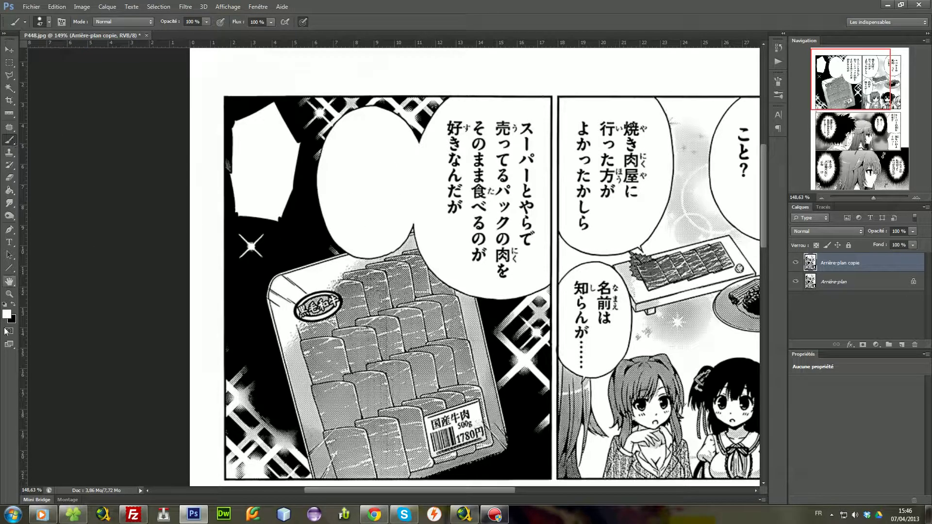
mouse_move(454, 124)
mouse_down()
mouse_move(446, 207)
mouse_move(462, 260)
mouse_move(485, 268)
mouse_move(496, 152)
mouse_move(484, 127)
mouse_move(472, 227)
mouse_move(507, 174)
mouse_move(512, 122)
mouse_move(519, 131)
mouse_move(513, 265)
mouse_up()
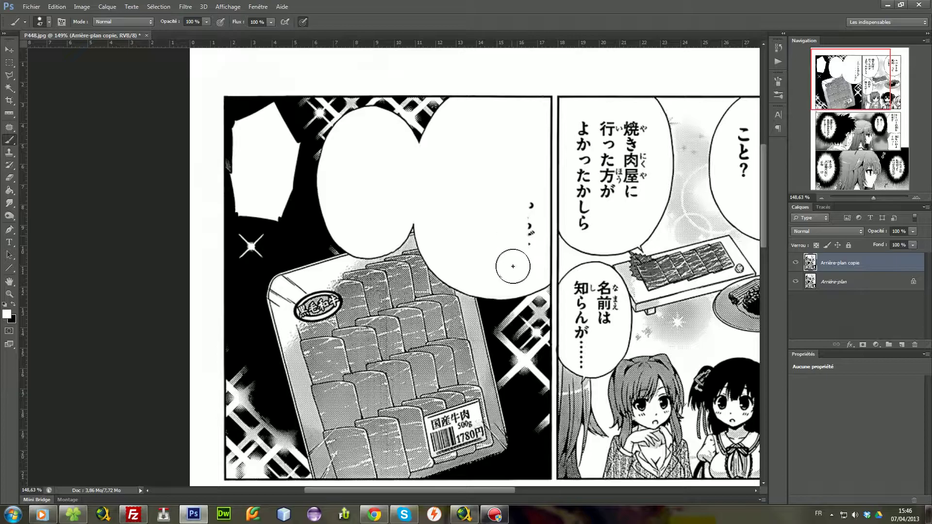
mouse_move(580, 125)
mouse_down()
mouse_move(590, 228)
mouse_move(614, 119)
mouse_move(636, 154)
mouse_move(639, 138)
mouse_up()
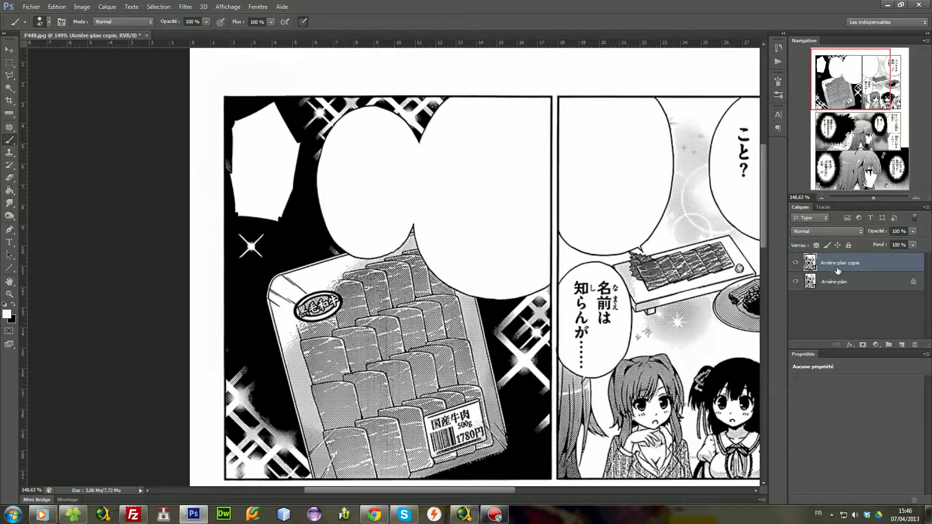
Hide and reshow the layer "Arrière-plan copie" to compare the emptied bubbles with the original text.
click(796, 262)
scroll(401, 189, down, 3)
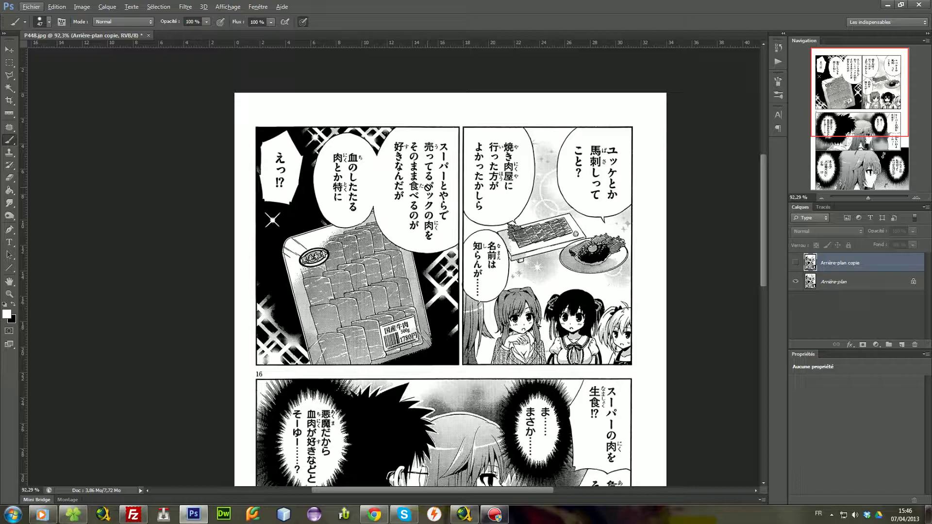
click(796, 262)
Paint white over the text in the second panel's two remaining speech bubbles.
scroll(398, 158, up, 2)
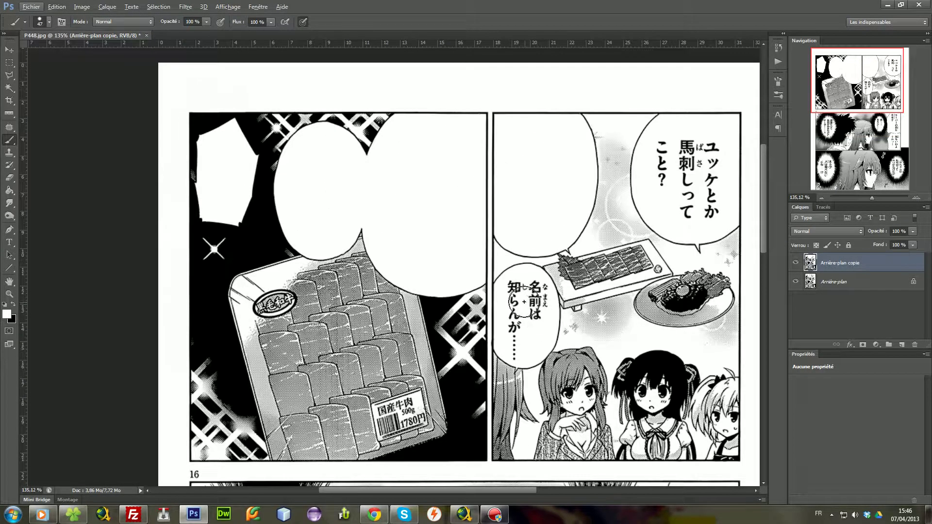
mouse_move(515, 293)
mouse_down()
mouse_move(516, 347)
mouse_move(536, 288)
mouse_move(526, 332)
mouse_up()
mouse_move(697, 142)
mouse_down()
mouse_move(665, 150)
mouse_move(665, 207)
mouse_move(688, 218)
mouse_move(680, 171)
mouse_move(693, 143)
mouse_move(711, 178)
mouse_move(712, 233)
mouse_up()
Erase the text in the two white speech bubbles at the middle panel's right edge with the white brush.
scroll(655, 172, down, 5)
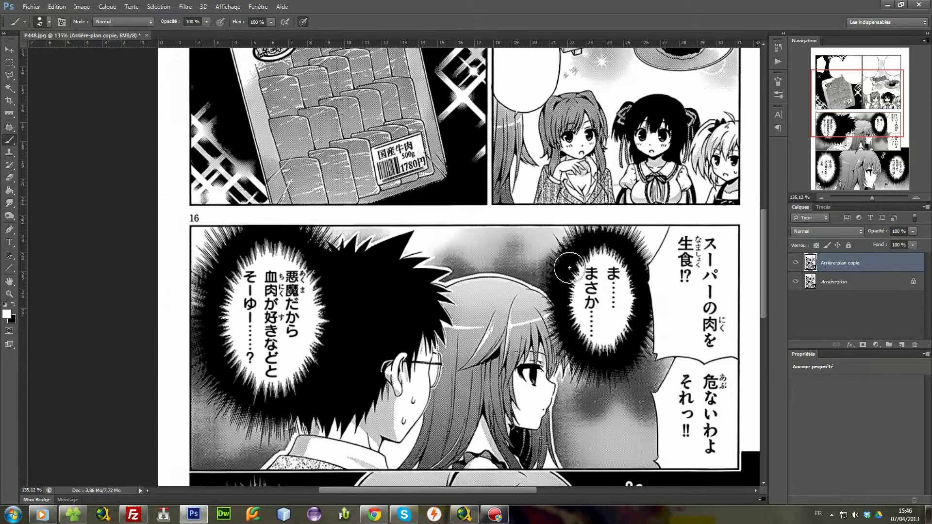
scroll(604, 220, up, 3)
mouse_move(605, 220)
mouse_down()
mouse_move(664, 223)
mouse_move(637, 225)
mouse_move(646, 248)
mouse_up()
key(ctrl+z)
drag(656, 332, 665, 224)
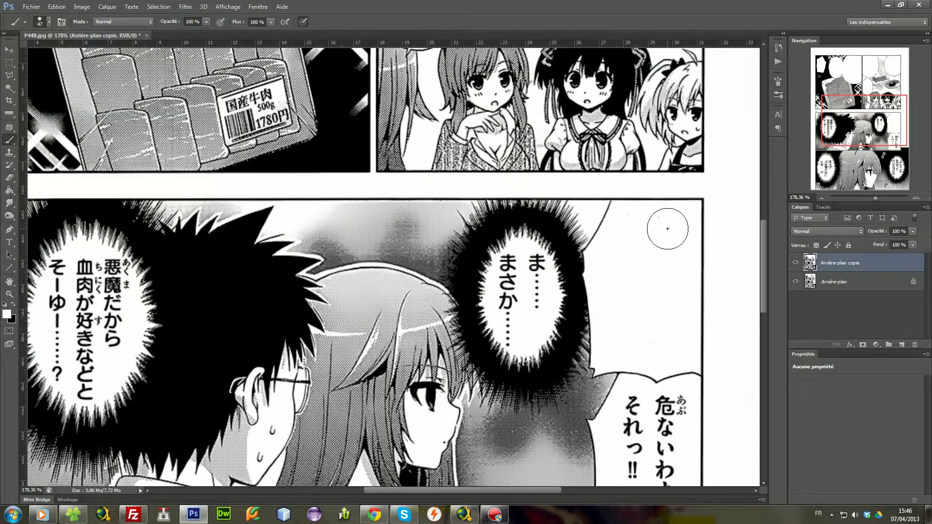
scroll(656, 345, down, 3)
drag(676, 327, 661, 403)
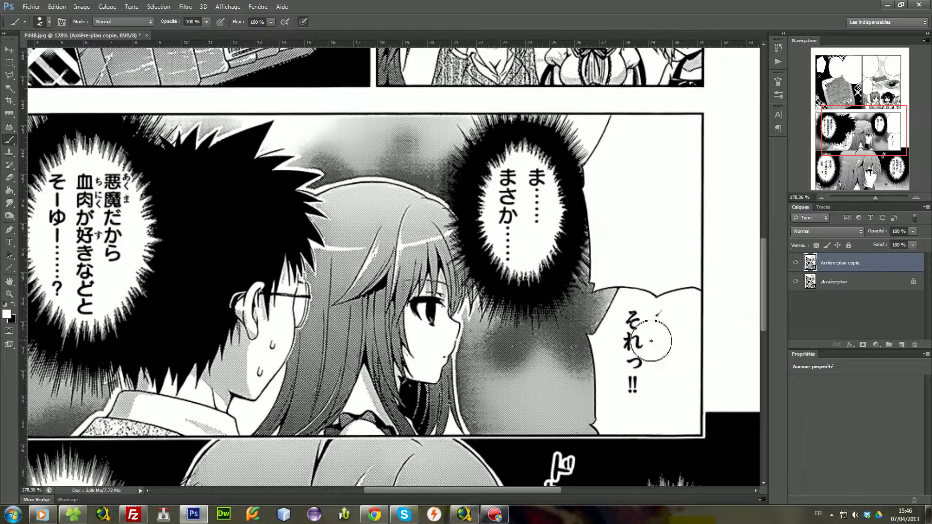
drag(639, 318, 641, 396)
Paint white over the text in the middle panel's two spiky bubbles and over the page number 16, using brush size 19 for the number.
mouse_move(507, 265)
mouse_down()
mouse_move(512, 193)
mouse_move(527, 204)
mouse_up()
scroll(340, 209, left, 5)
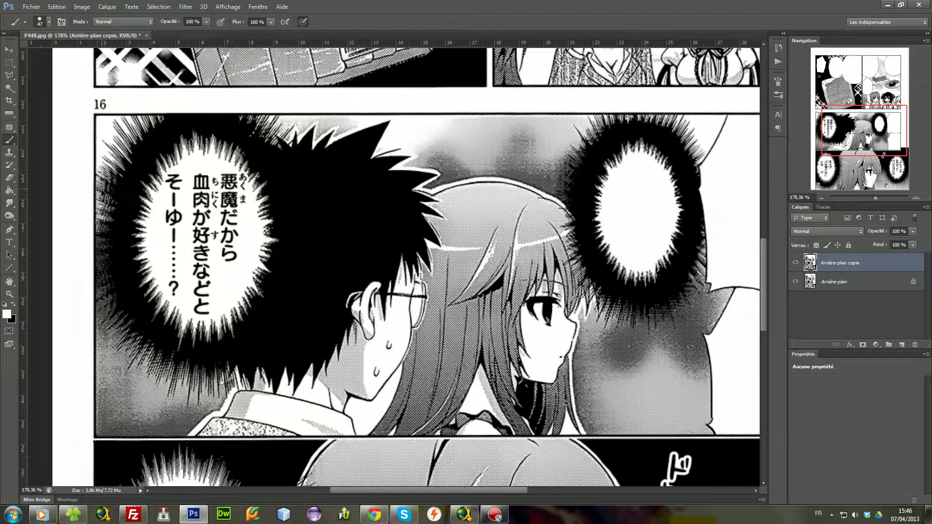
mouse_move(184, 181)
mouse_down()
mouse_move(193, 283)
mouse_move(214, 302)
mouse_move(218, 188)
mouse_move(239, 197)
mouse_move(237, 222)
mouse_move(240, 189)
mouse_move(232, 214)
mouse_move(187, 197)
mouse_up()
scroll(165, 126, up, 4)
mouse_move(202, 158)
mouse_down()
mouse_move(168, 179)
mouse_move(183, 170)
mouse_up()
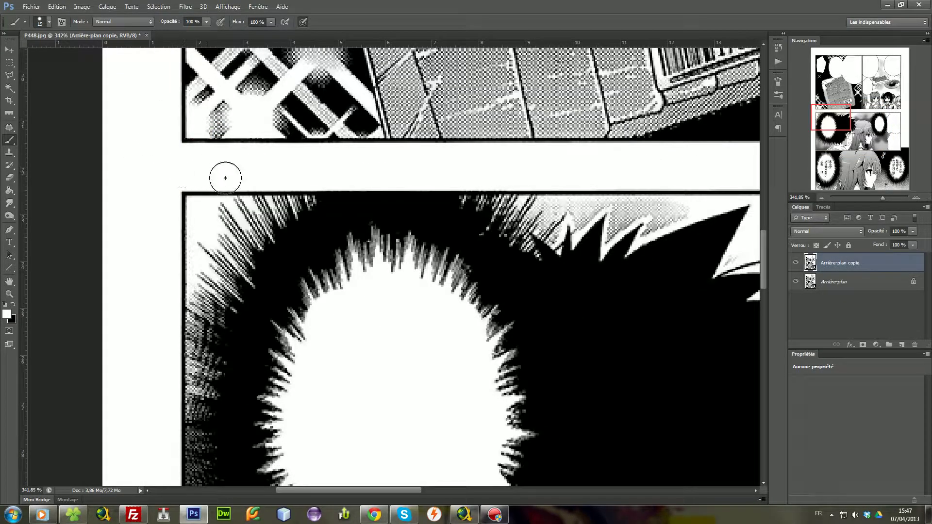
Paint white over the text in the bottom panel's left and right spiky bubbles, using brush size 31.
scroll(475, 209, down, 4)
scroll(471, 262, down, 3)
scroll(466, 267, down, 3)
scroll(404, 316, up, 4)
drag(339, 248, 347, 245)
mouse_move(310, 141)
mouse_down()
mouse_move(336, 139)
mouse_move(321, 287)
mouse_move(334, 348)
mouse_move(351, 205)
mouse_move(345, 116)
mouse_move(337, 272)
mouse_move(404, 97)
mouse_move(383, 263)
mouse_move(410, 209)
mouse_move(388, 241)
mouse_move(383, 367)
mouse_move(408, 366)
mouse_move(470, 192)
mouse_move(455, 149)
mouse_move(441, 289)
mouse_up()
scroll(480, 270, down, 2)
scroll(481, 269, right, 10)
scroll(534, 233, up, 2)
mouse_move(571, 188)
mouse_down()
mouse_move(569, 366)
mouse_move(598, 348)
mouse_move(615, 168)
mouse_move(663, 224)
mouse_move(656, 176)
mouse_move(642, 257)
mouse_move(651, 262)
mouse_move(663, 362)
mouse_move(670, 259)
mouse_up()
Review all panels of the page for leftover bubble text and specks.
alt+scroll(655, 262, down, 5)
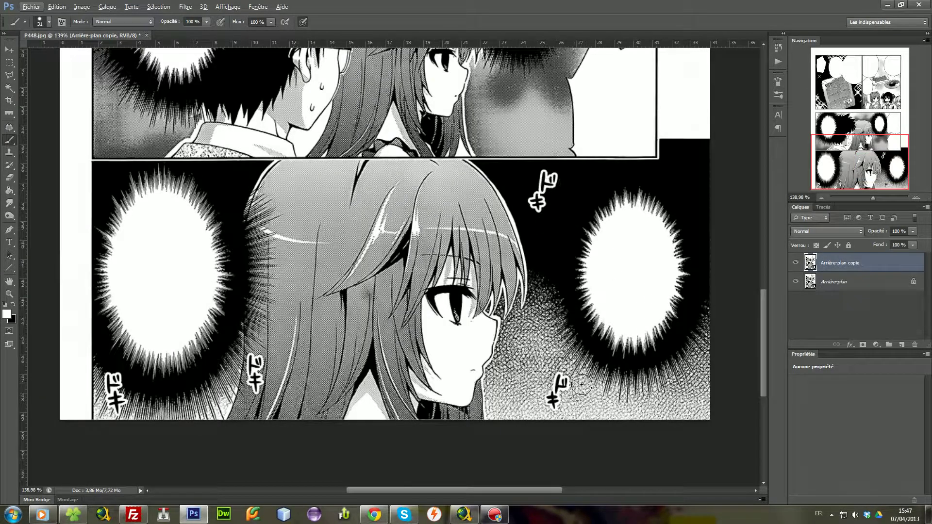
scroll(236, 389, left, 2)
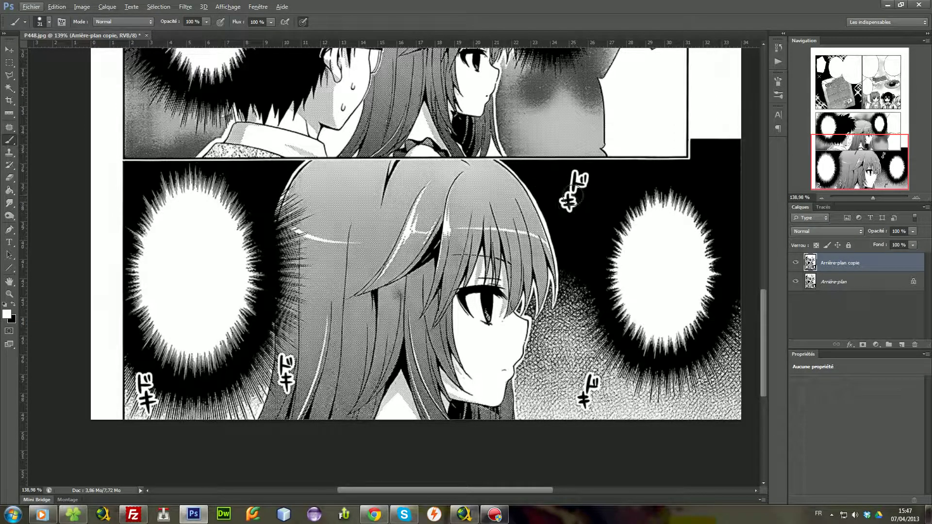
key(alt)
scroll(606, 193, down, 3)
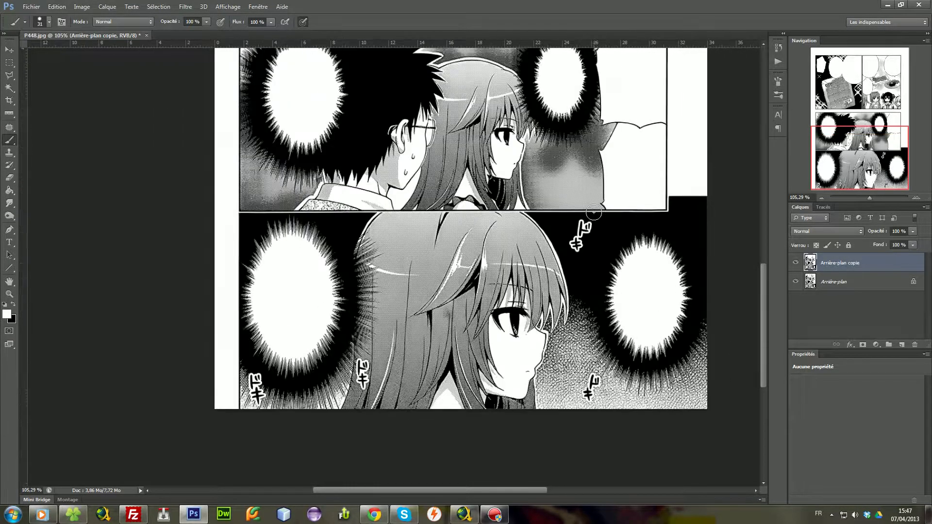
scroll(598, 217, right, 1)
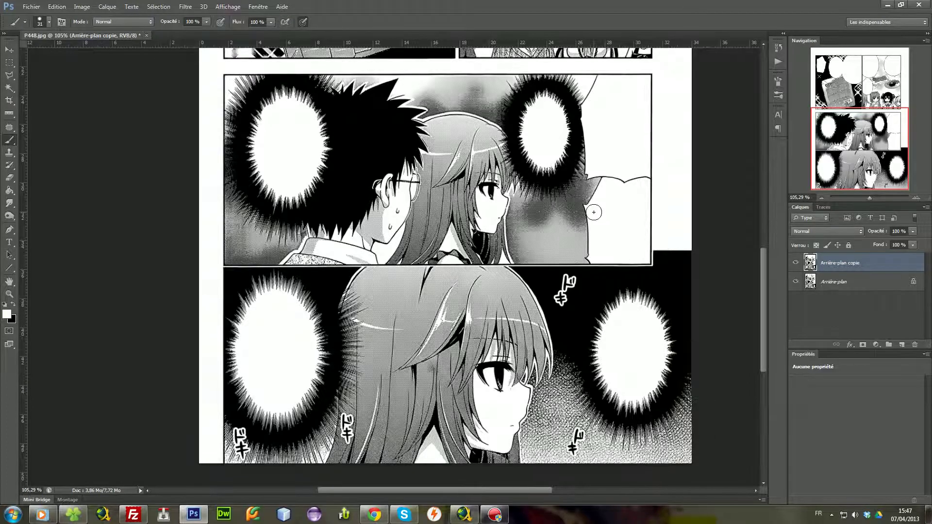
scroll(436, 204, up, 10)
scroll(222, 184, up, 5)
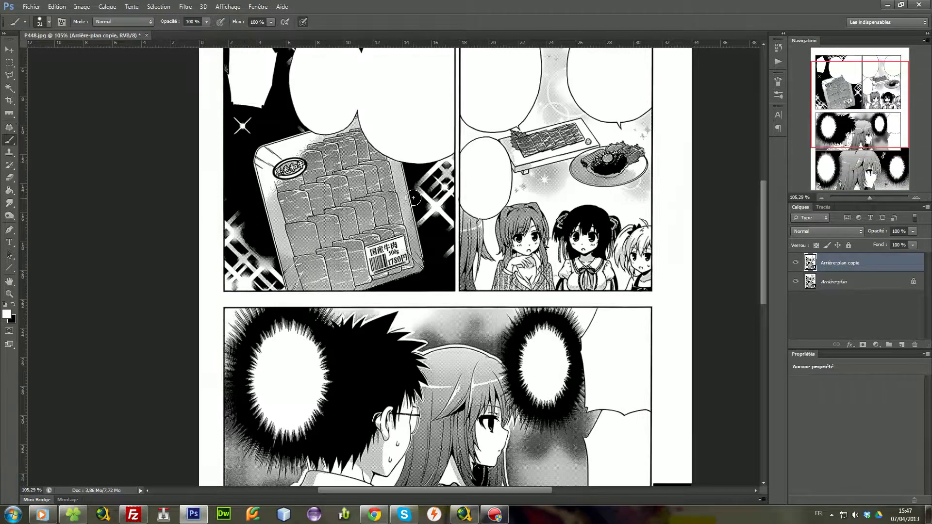
scroll(413, 204, down, 4)
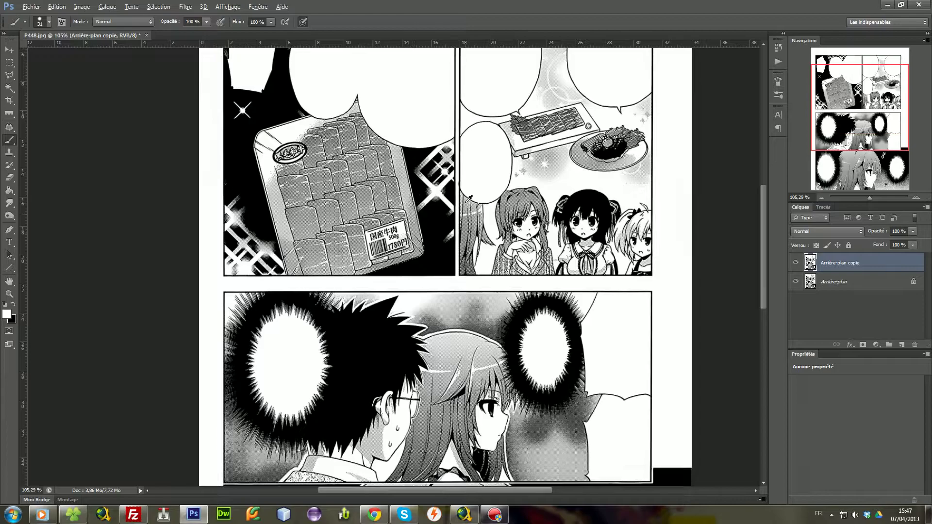
scroll(468, 199, down, 5)
Set the zoom to 100% and check the middle and bottom panels at actual size.
click(796, 197)
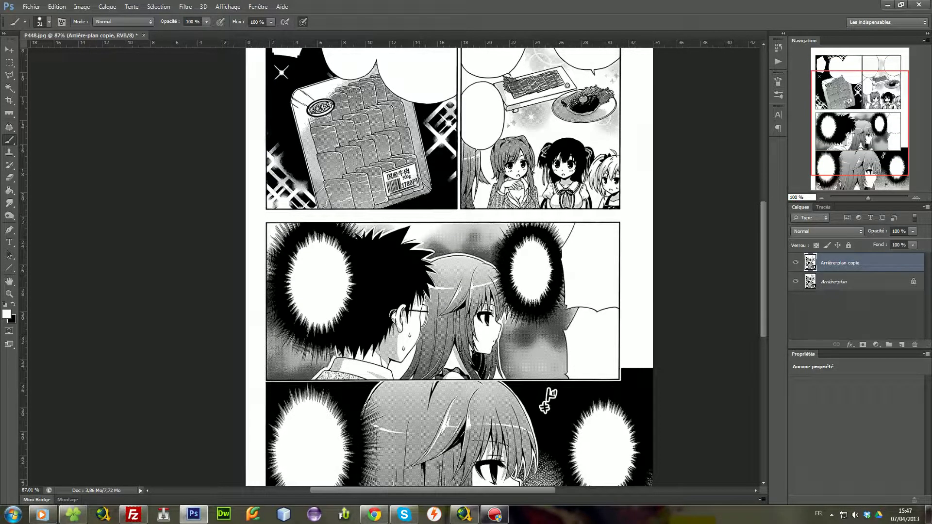
text(100)
key(Return)
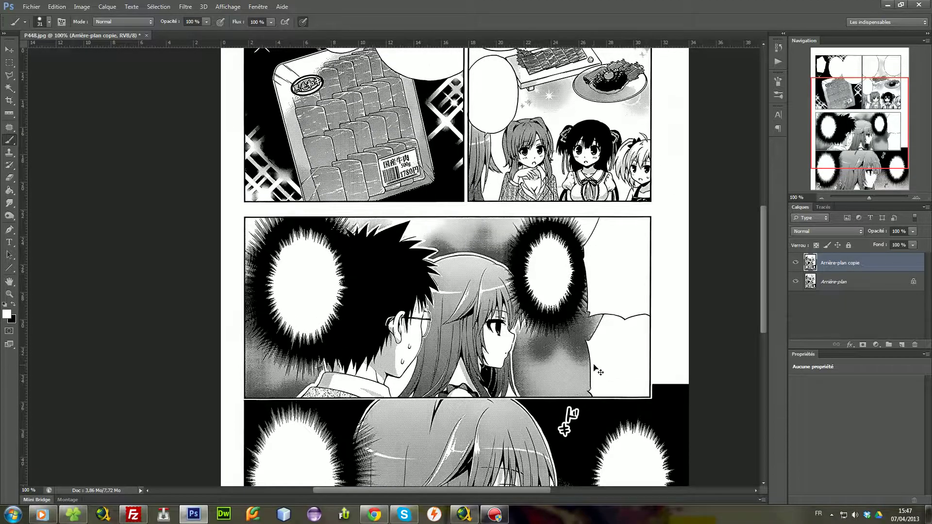
scroll(595, 367, right, 2)
scroll(555, 330, down, 3)
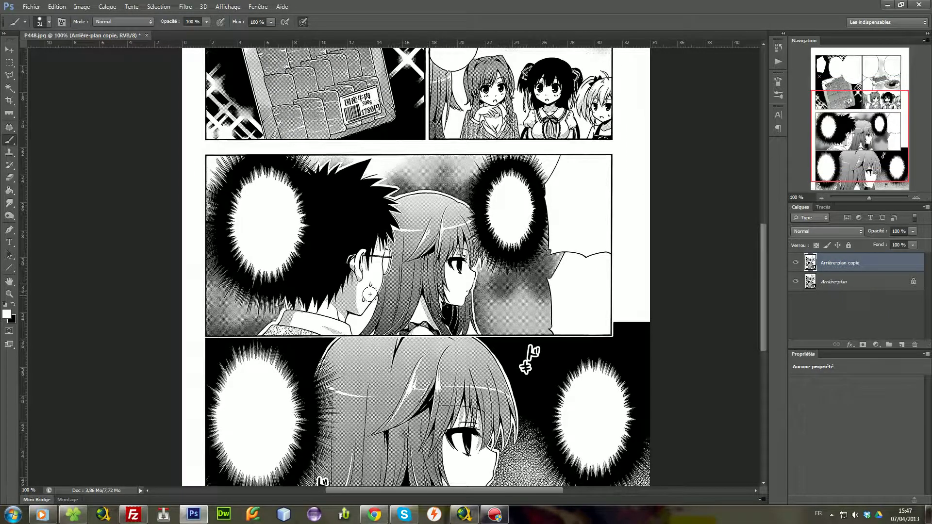
scroll(369, 257, down, 3)
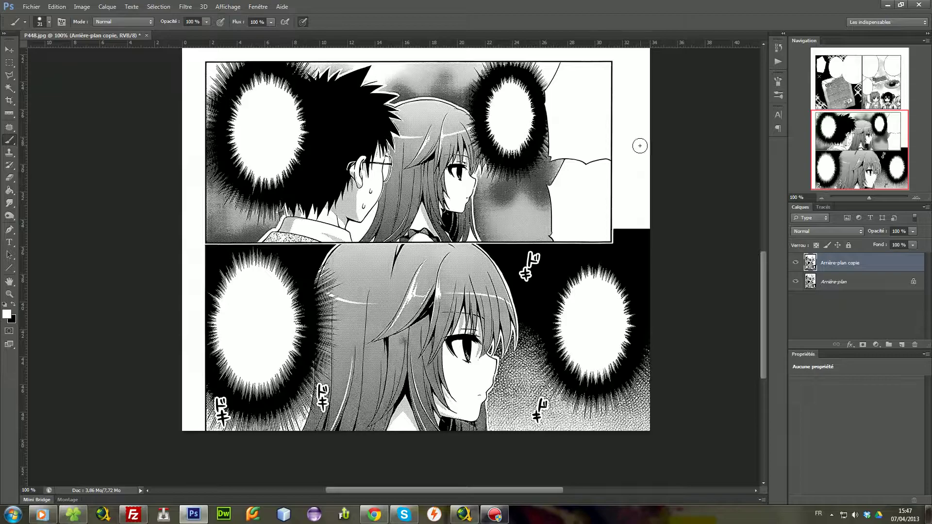
Inspect the page's right margin and the right-hand panel borders up close for leftover specks.
scroll(621, 114, up, 10)
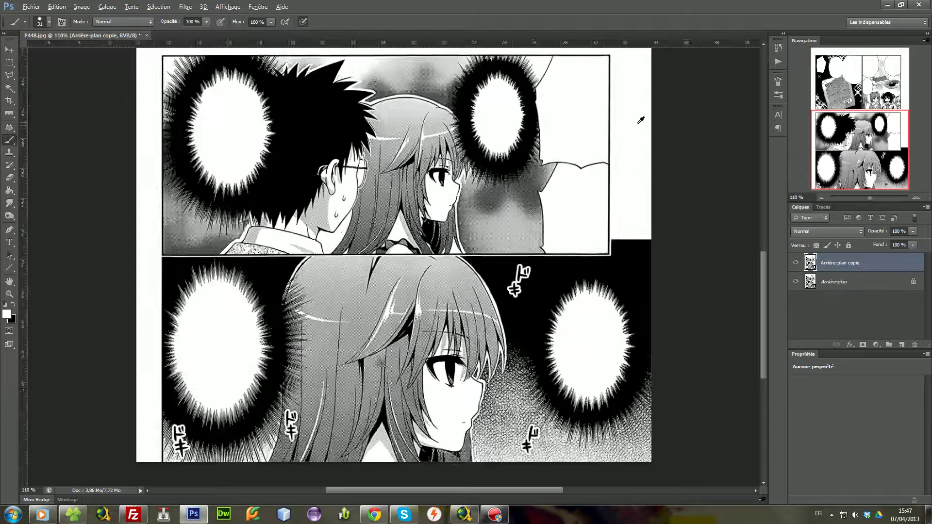
scroll(622, 190, down, 5)
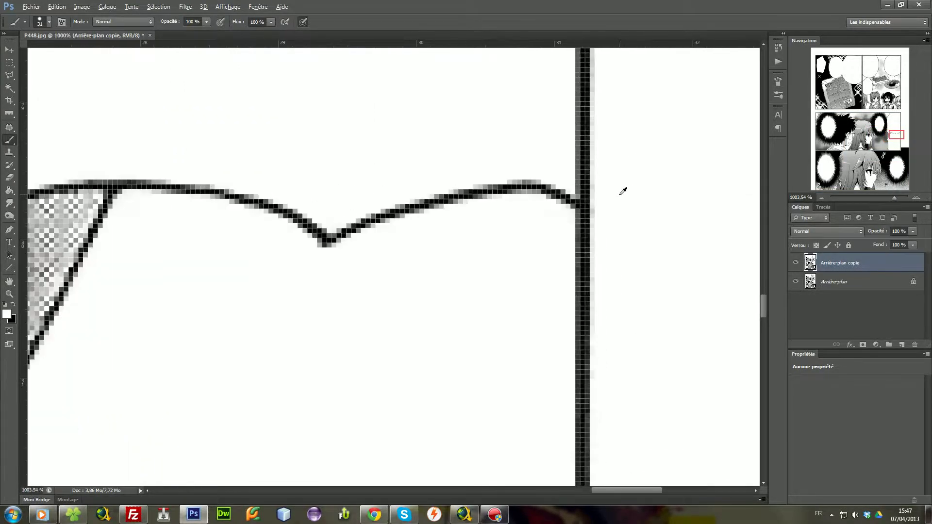
scroll(616, 155, up, 7)
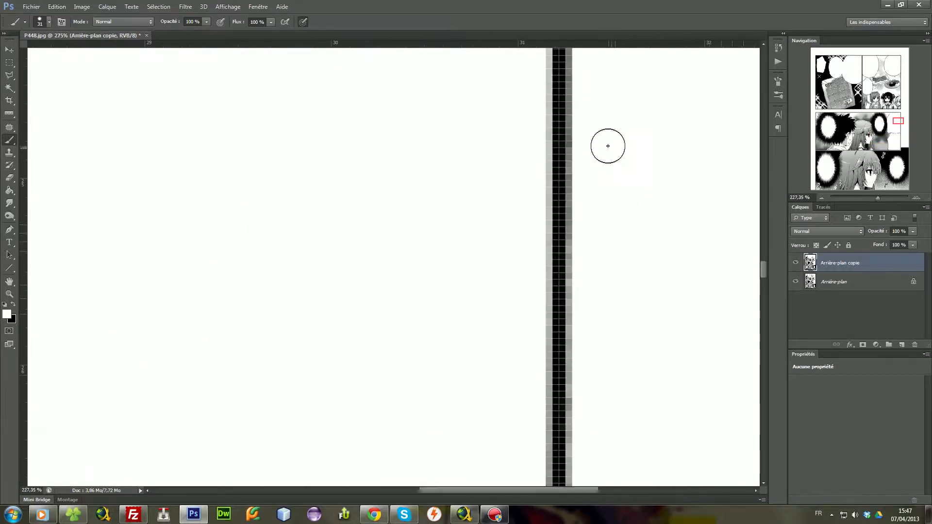
scroll(617, 144, down, 4)
scroll(617, 140, down, 4)
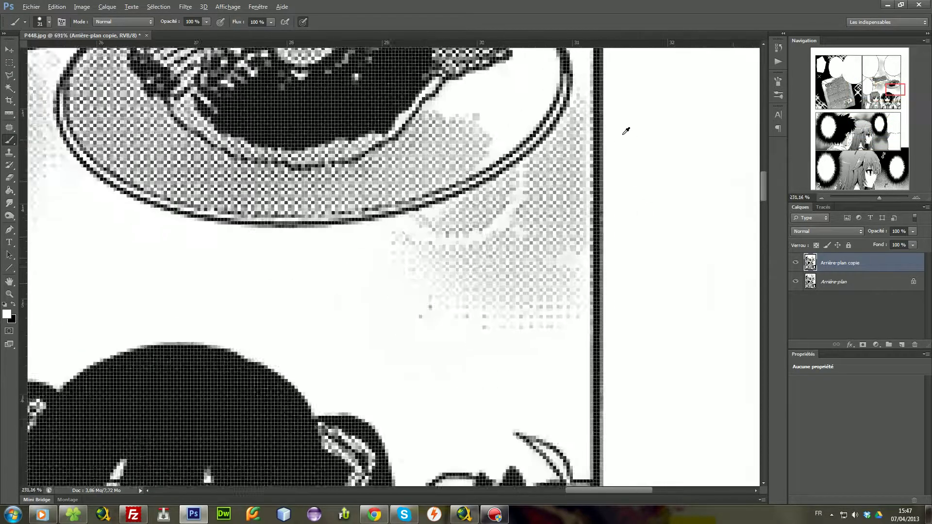
Set the zoom back to 100% and review the whole page, from the upper panels to the bottom one, for remaining flaws.
click(798, 196)
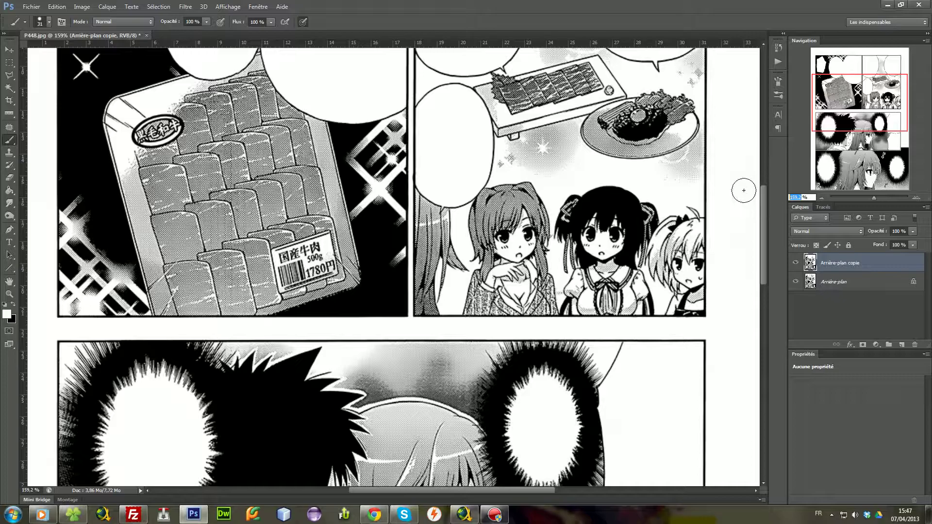
text(100)
key(Return)
scroll(470, 263, down, 5)
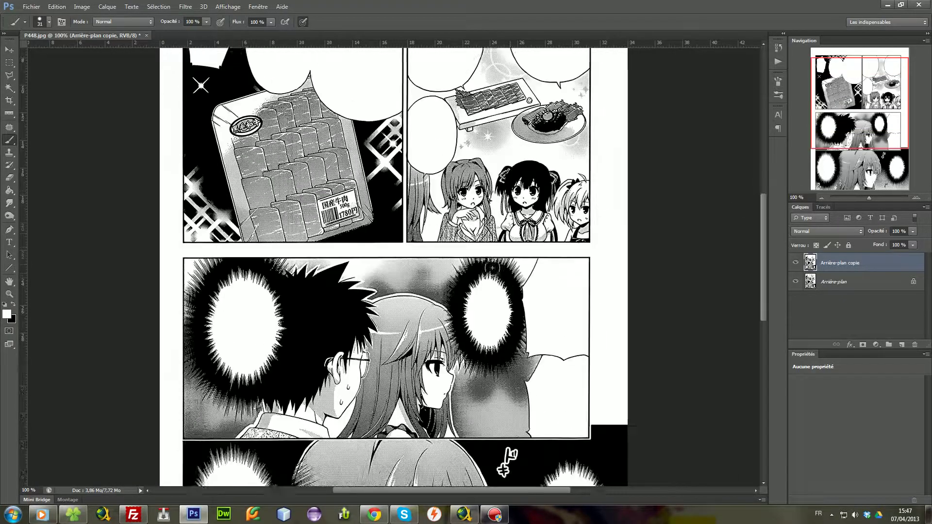
scroll(470, 263, down, 5)
scroll(466, 264, up, 5)
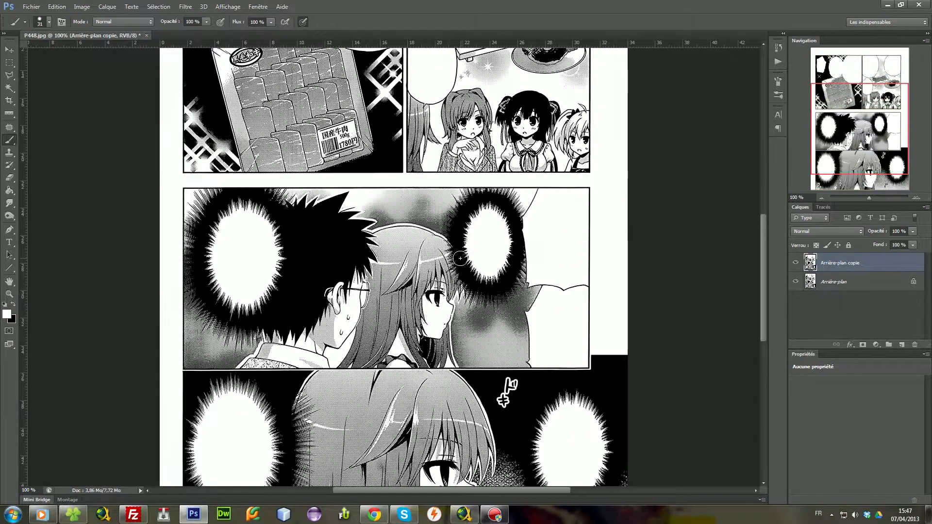
scroll(460, 270, down, 5)
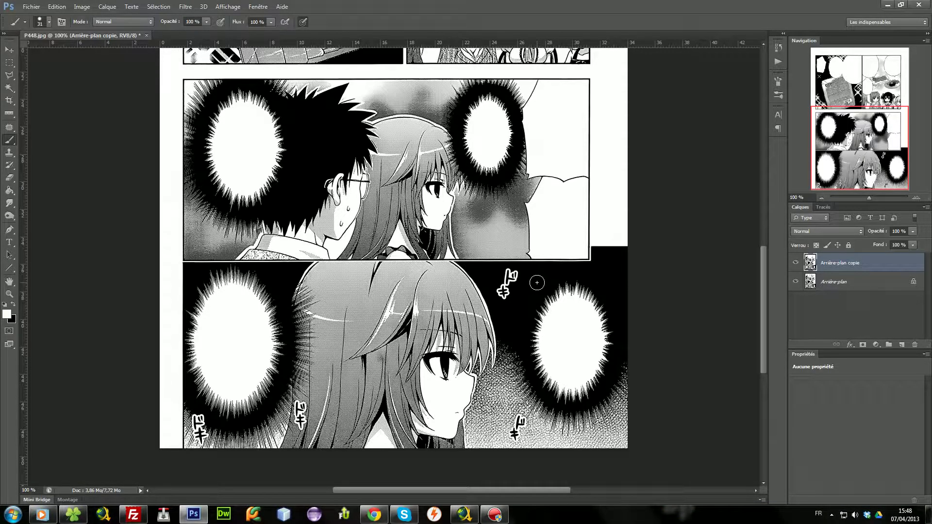
scroll(537, 283, up, 10)
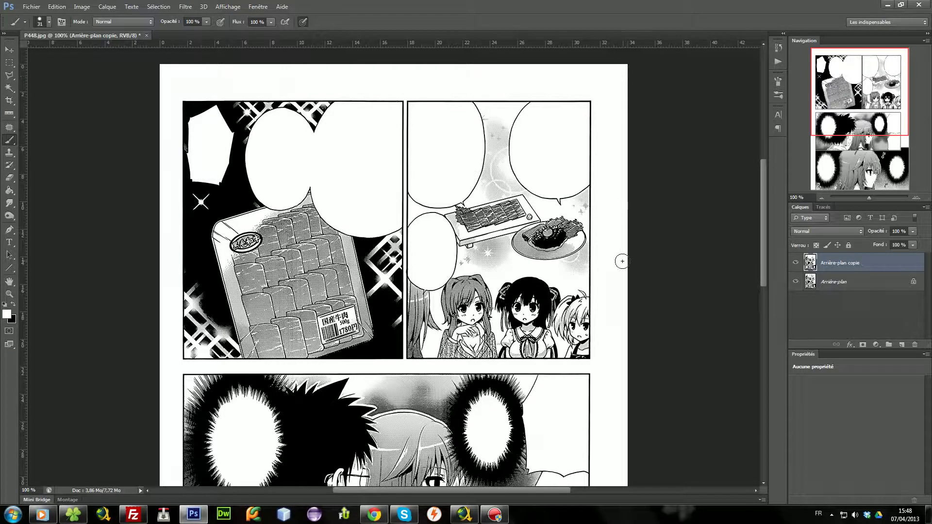
scroll(296, 138, up, 3)
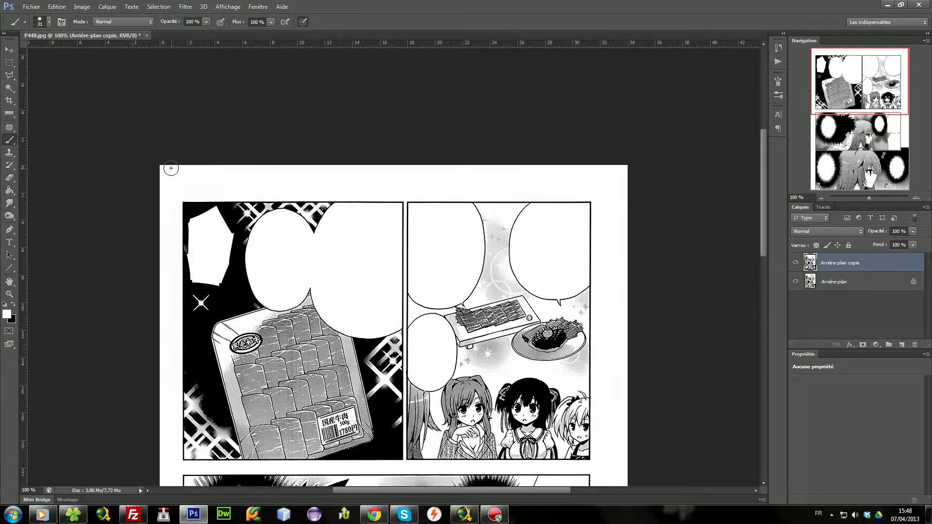
scroll(169, 165, down, 2)
scroll(153, 311, down, 11)
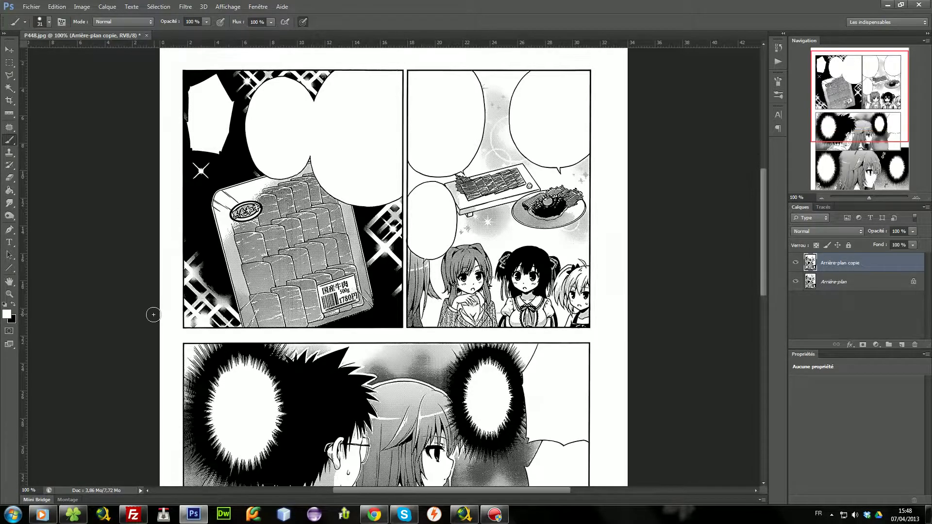